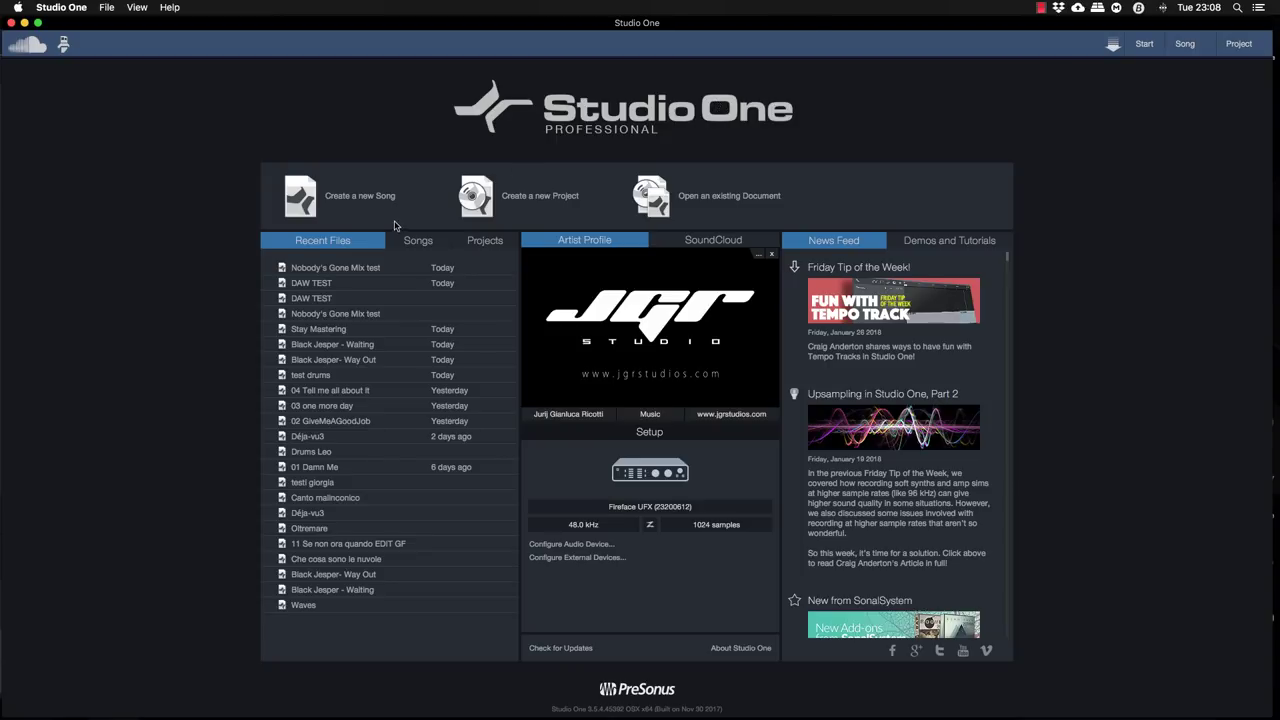
# Open the recent song "Nobody's Gone Mix test", play it from bar 50 and stop playback
pyautogui.click(370, 268)
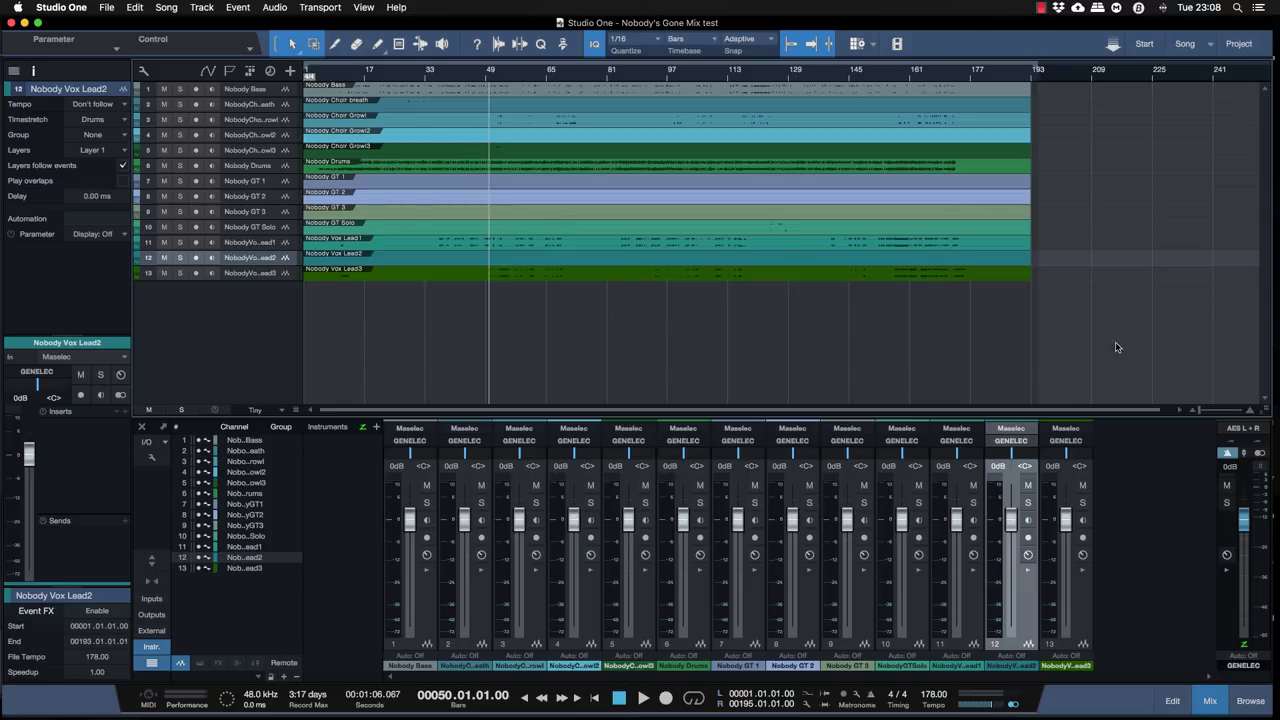
pyautogui.press('space')
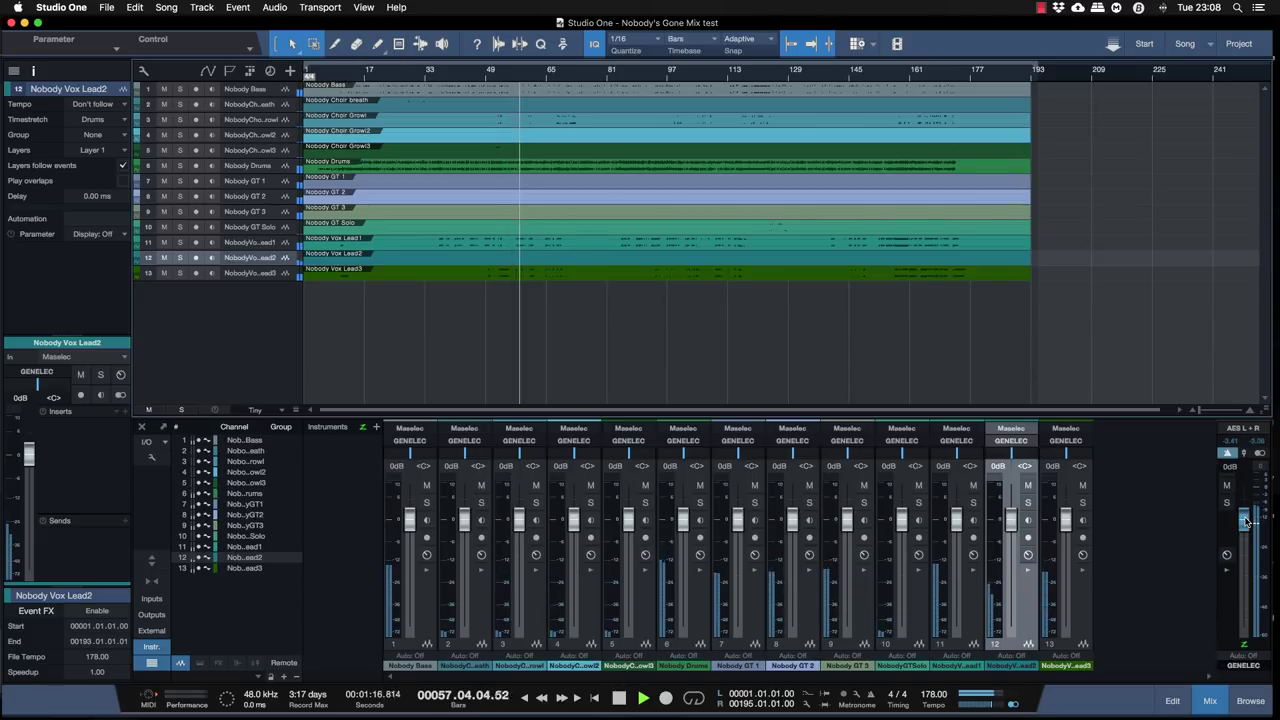
pyautogui.press('space')
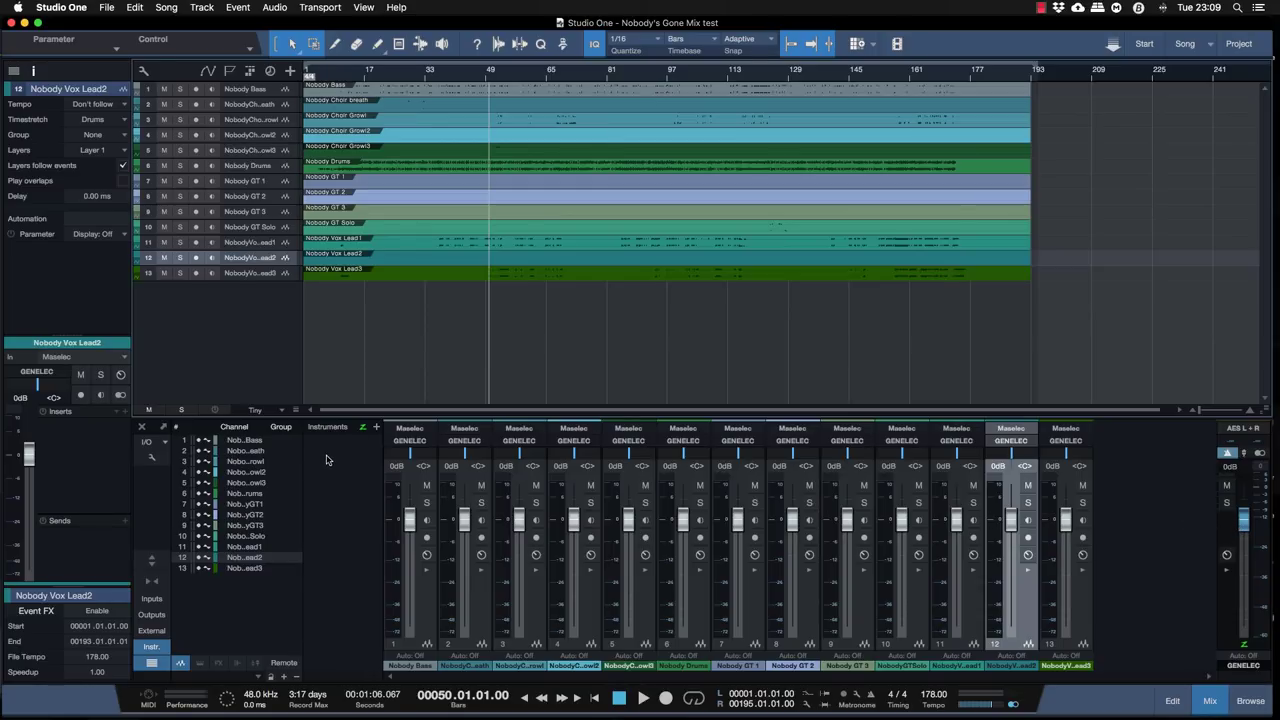
# Set up a mixdown export of the song with the file name "Mixdown Studio One"
pyautogui.click(88, 6)
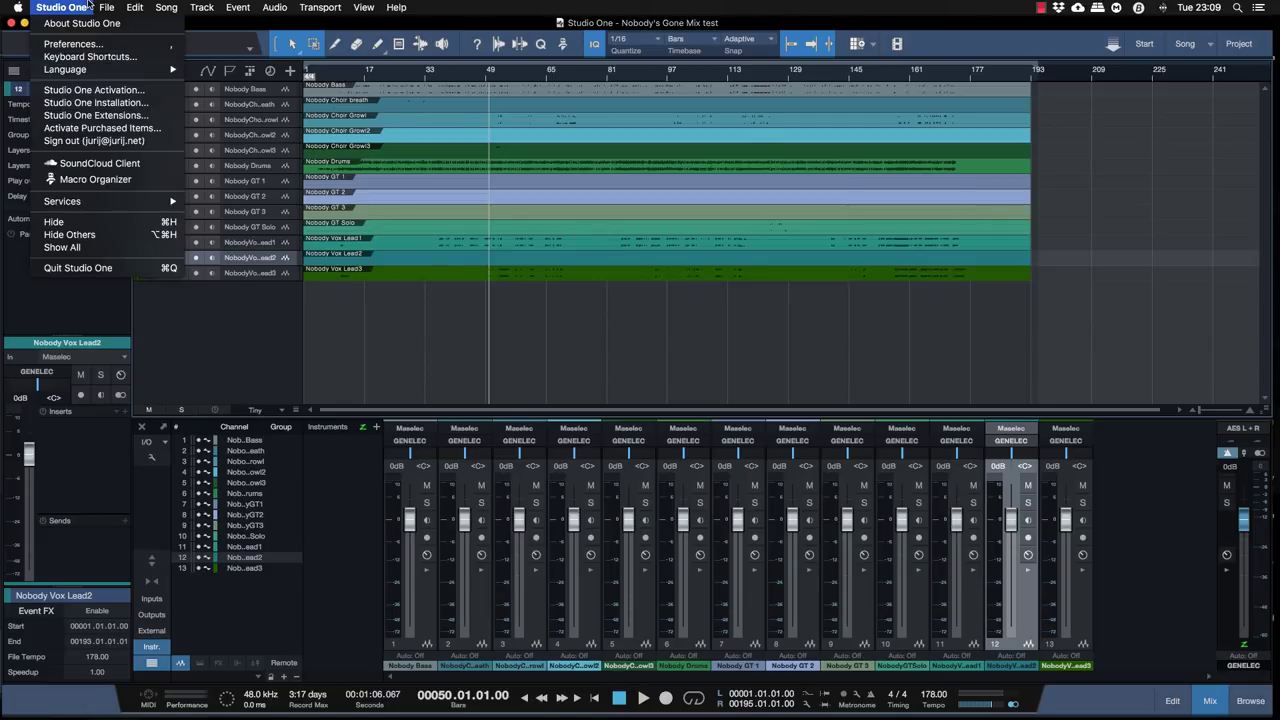
pyautogui.moveTo(106, 6)
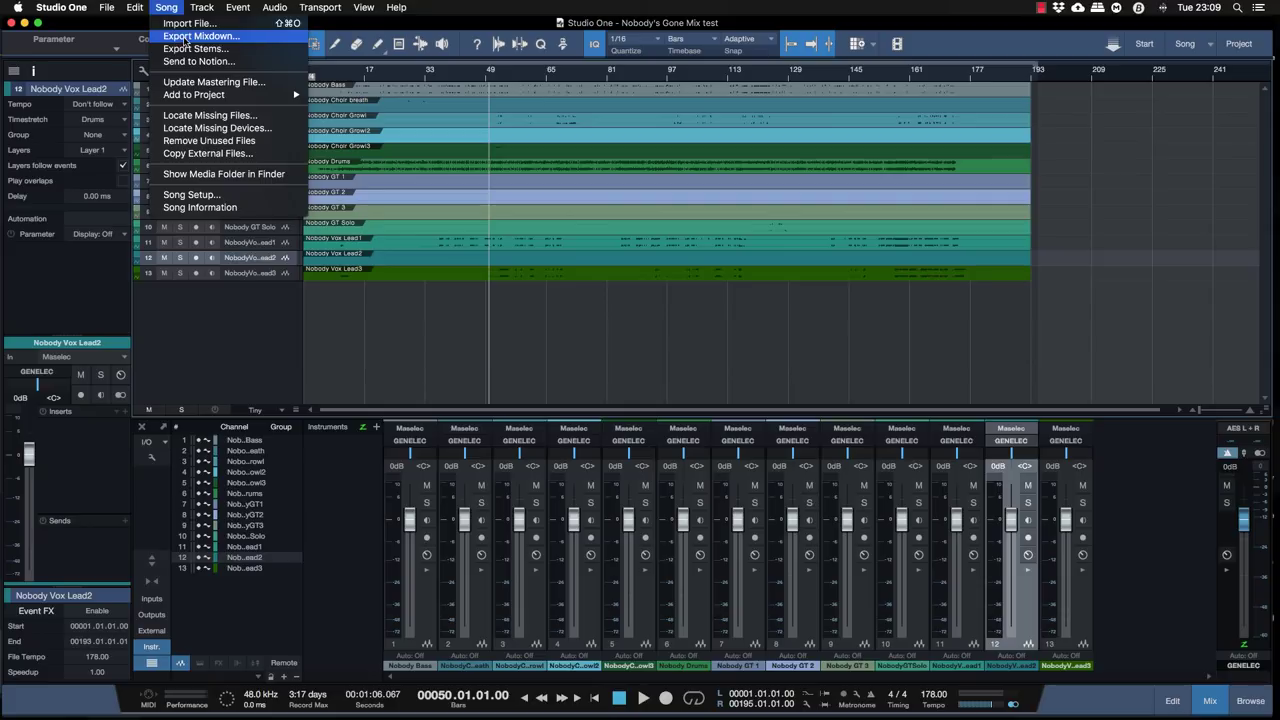
pyautogui.click(195, 36)
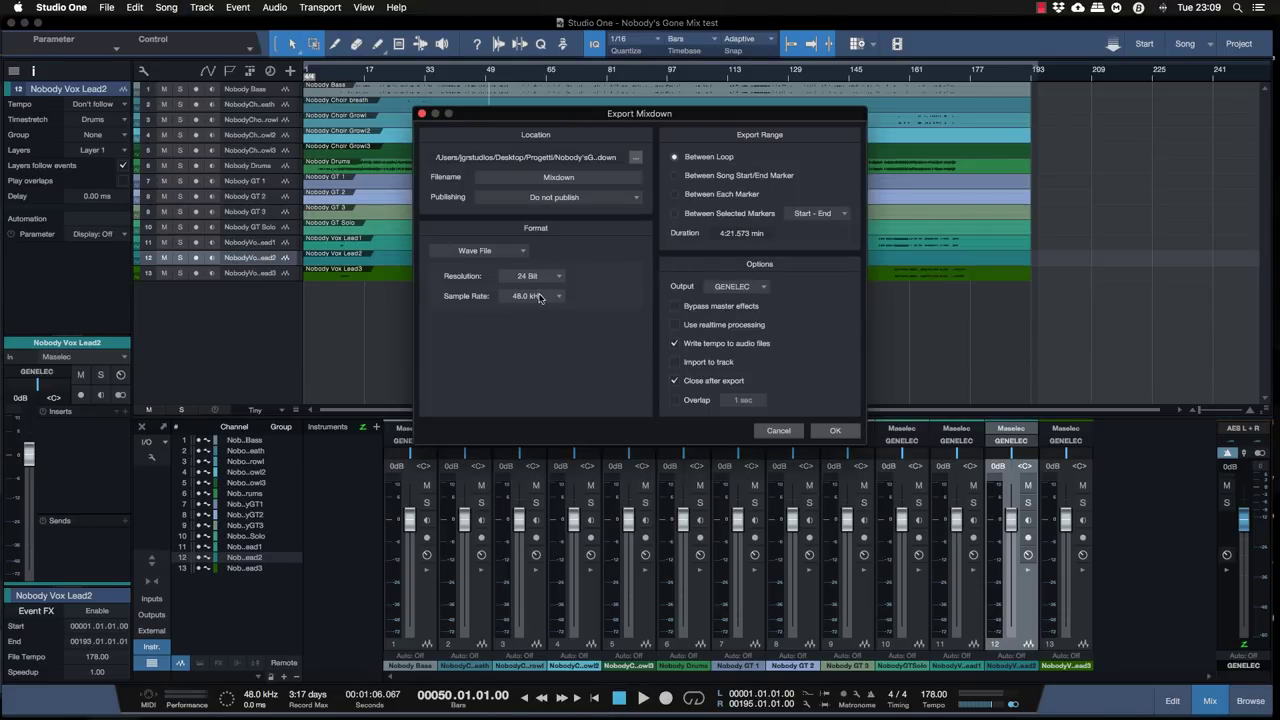
pyautogui.click(581, 177)
pyautogui.click(590, 177)
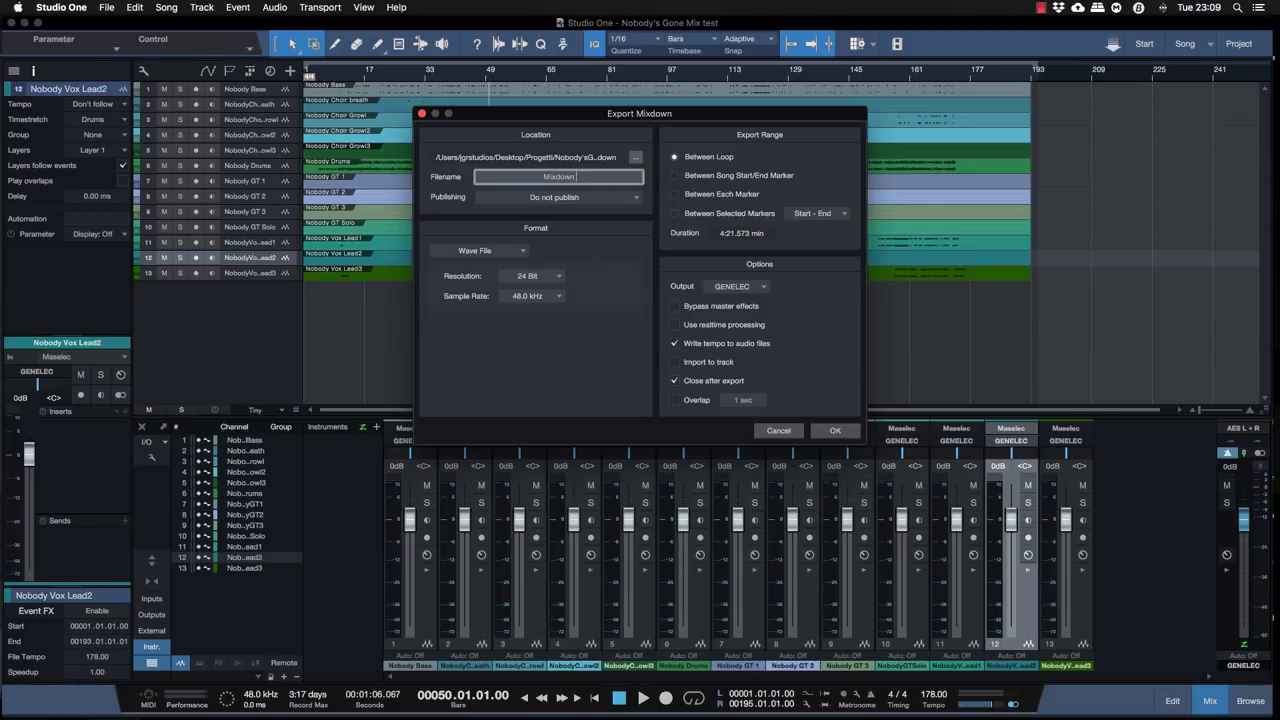
pyautogui.write('Studio One')
pyautogui.press('Return')
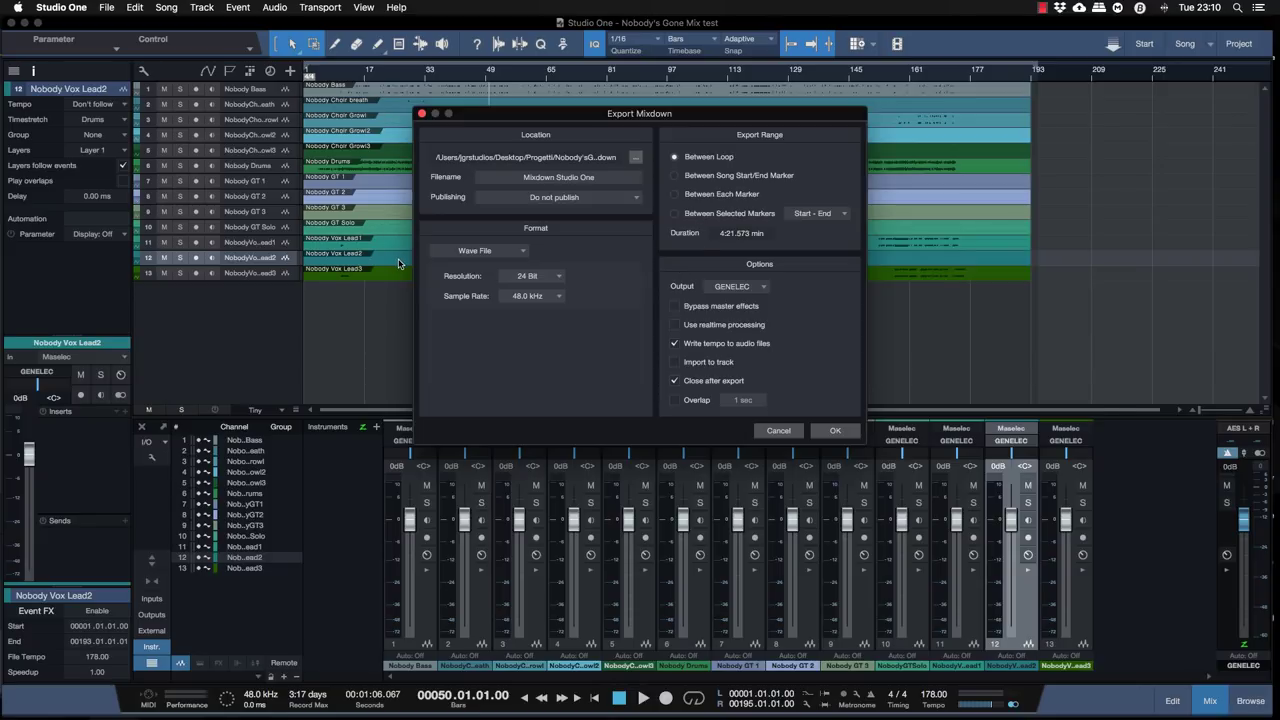
# Export the mixdown as a 24-bit, 48 kHz Wave file and keep the exported file
pyautogui.click(832, 430)
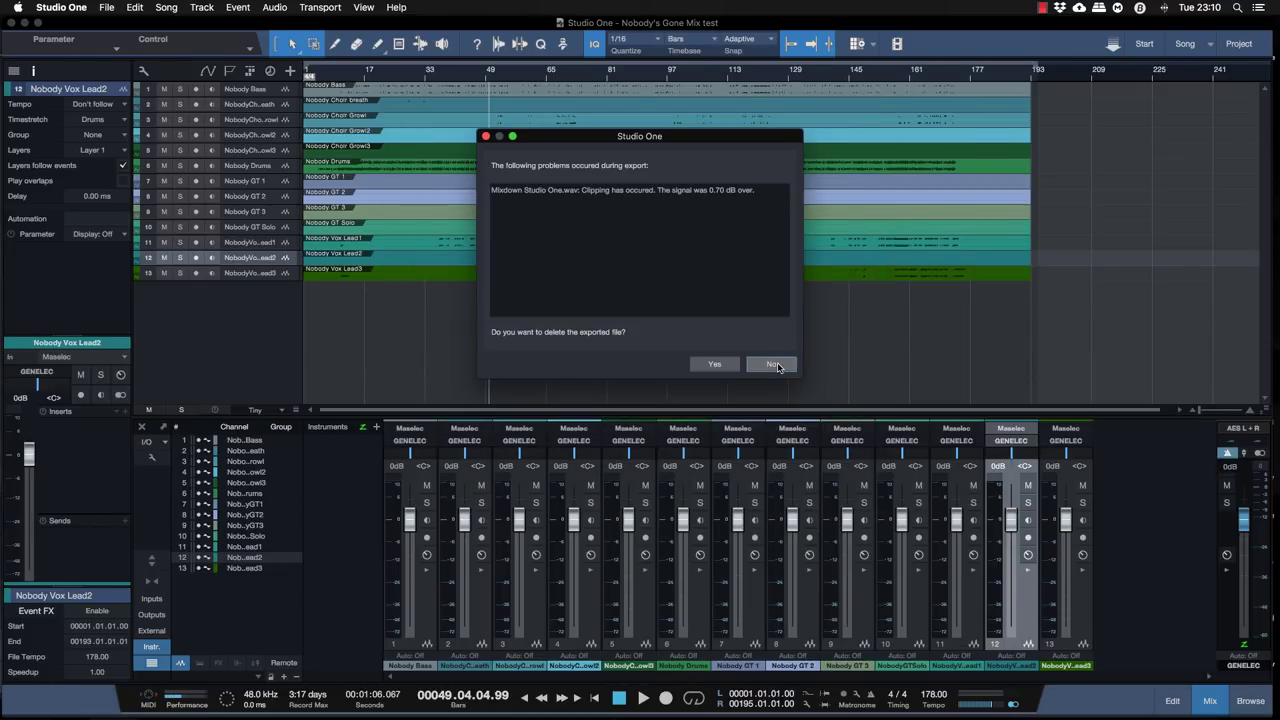
pyautogui.click(773, 364)
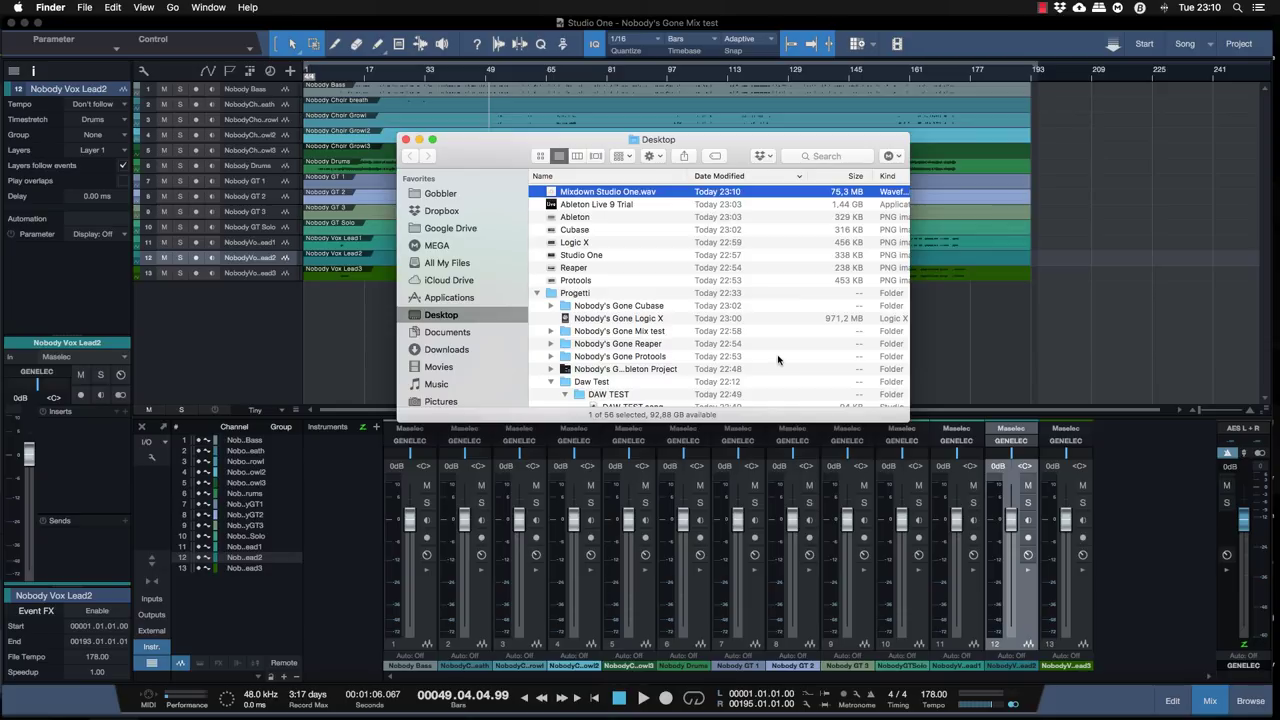
pyautogui.click(987, 342)
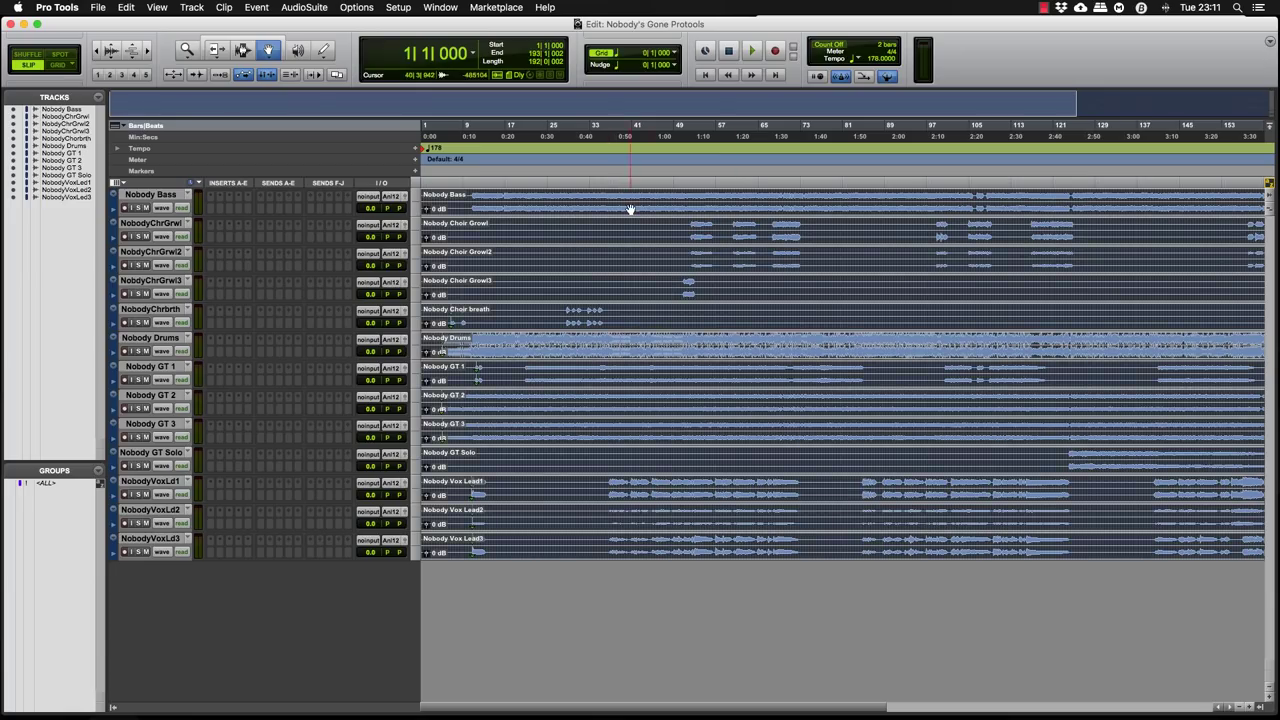
# In the Pro Tools session, listen to the mix from bar 41 and stop playback
pyautogui.click(632, 152)
pyautogui.press('space')
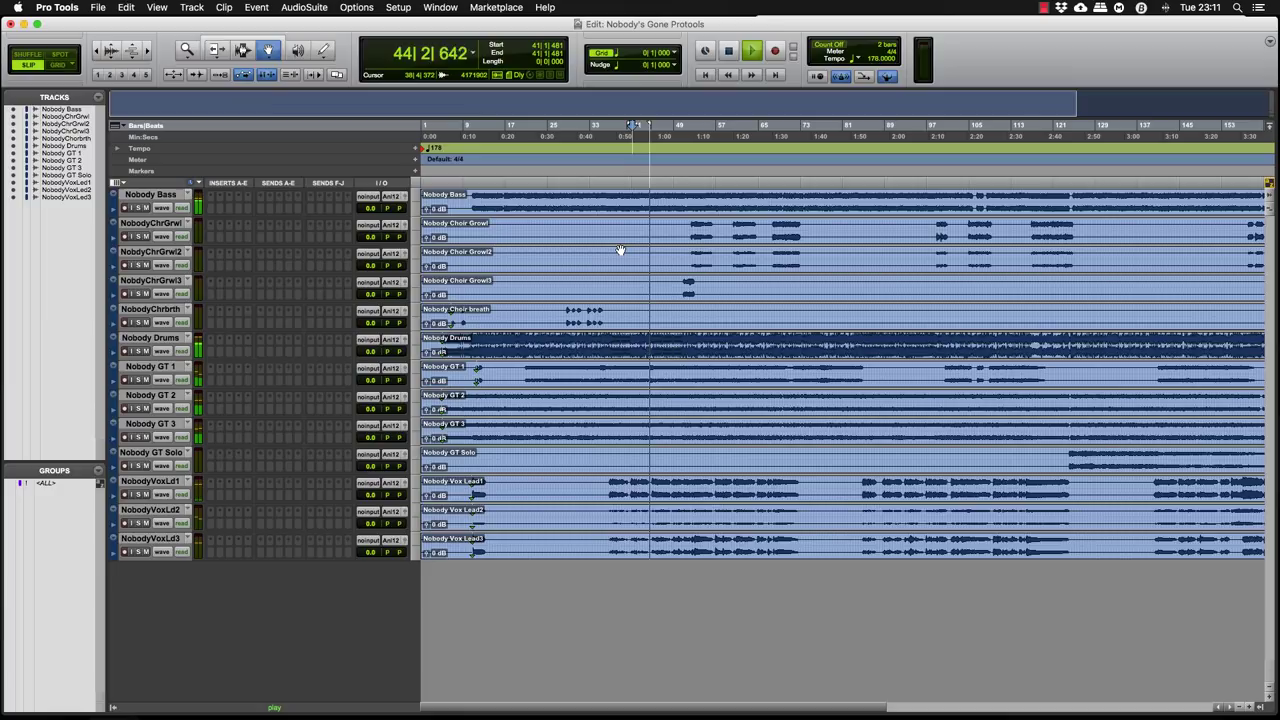
pyautogui.press('space')
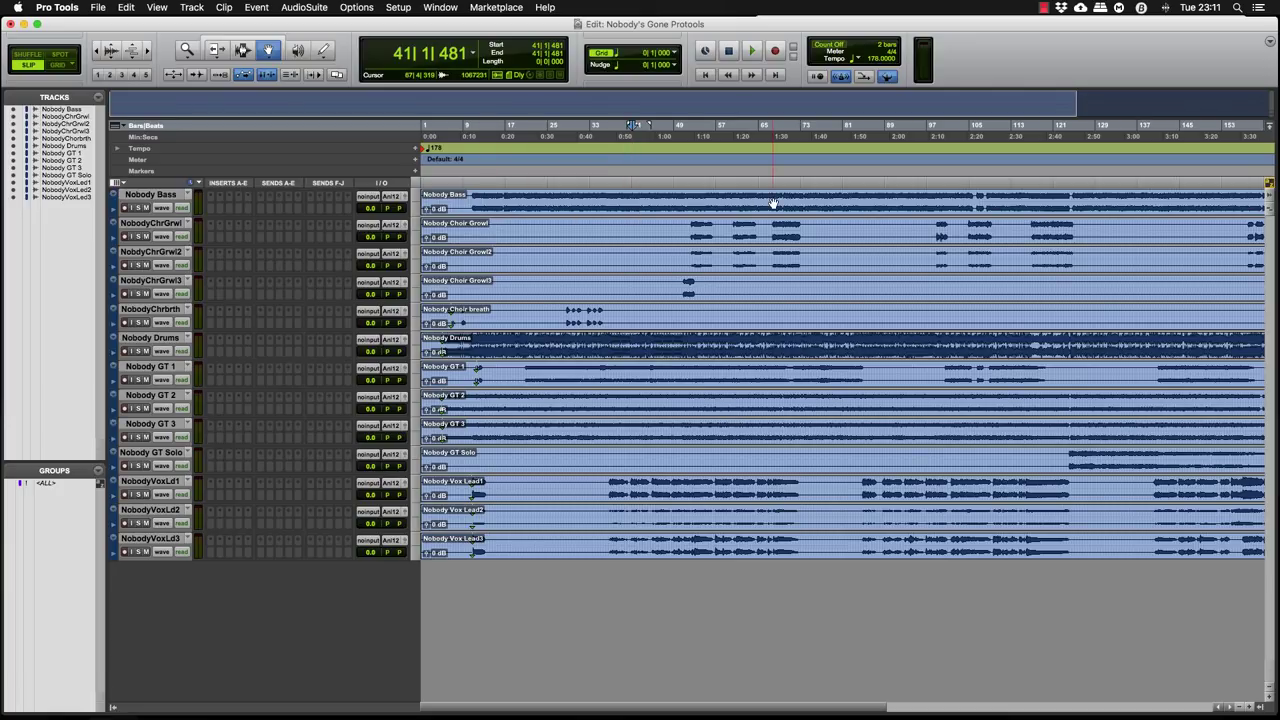
# Bounce the session from its start to disk with AES L/R (Stereo) as source, as an offline 24-bit 48 kHz WAV, and quit Pro Tools
pyautogui.press('Return')
pyautogui.click(98, 7)
pyautogui.moveTo(160, 197)
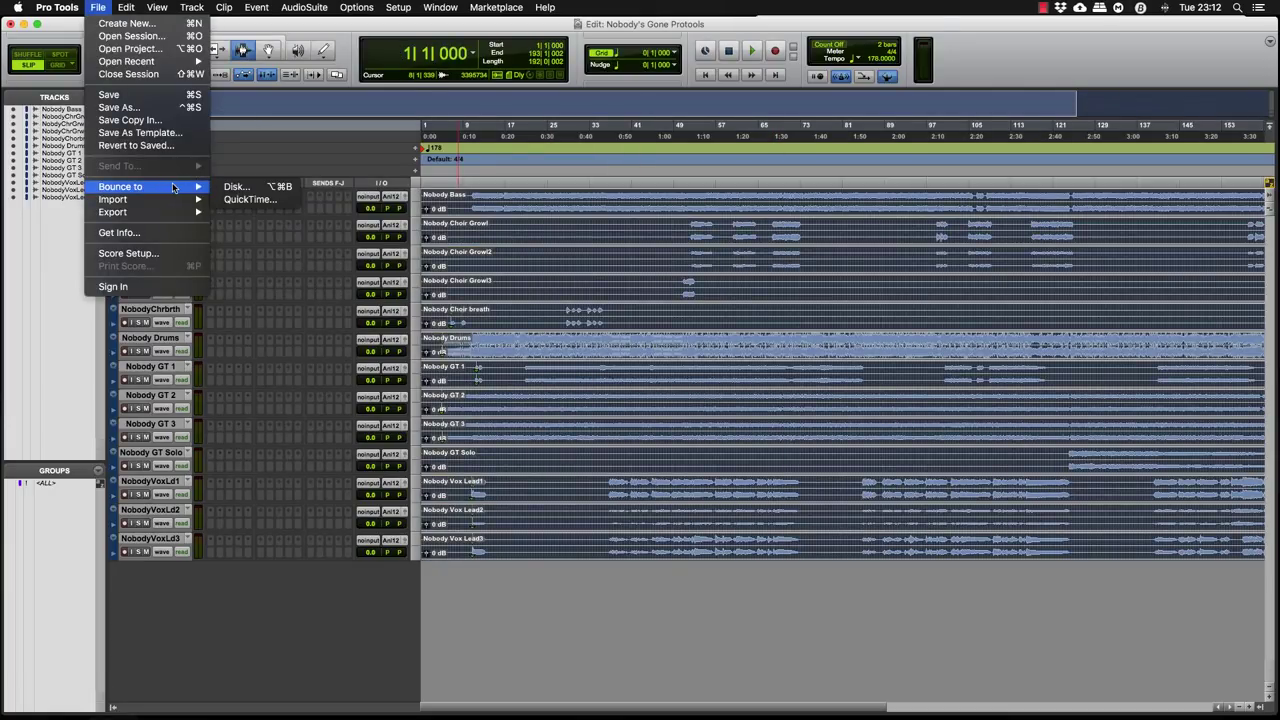
pyautogui.click(238, 191)
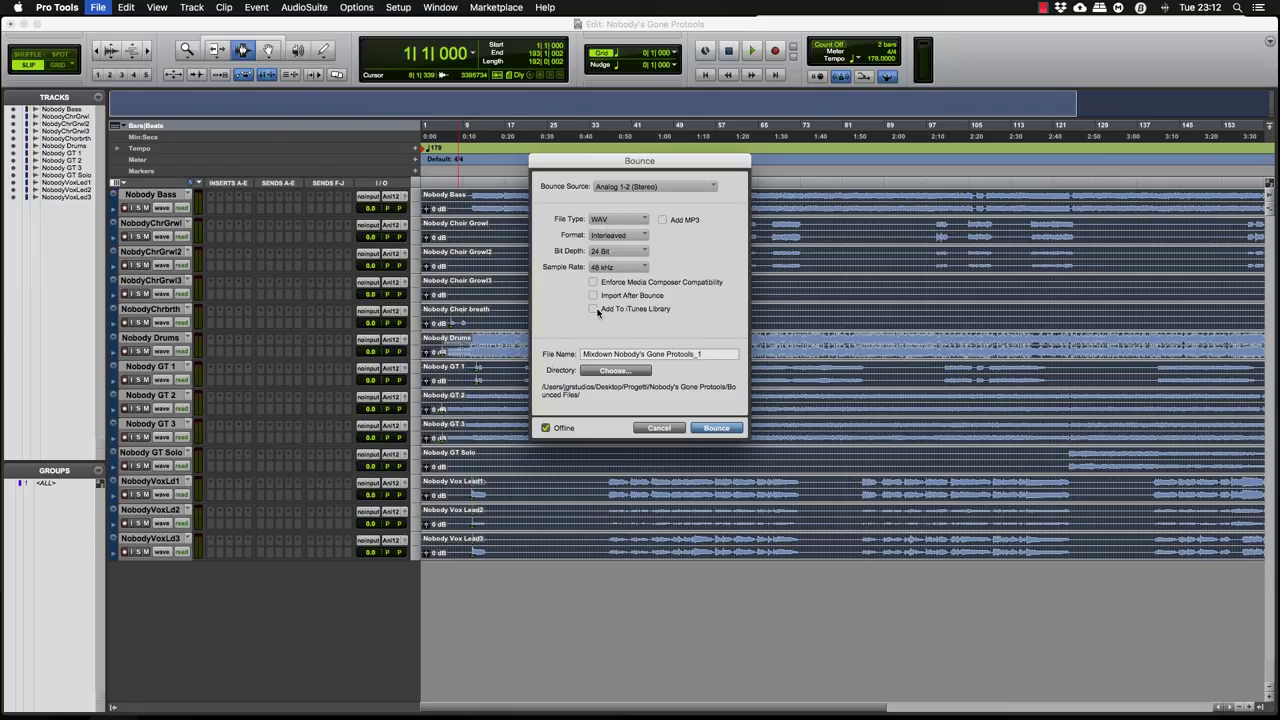
pyautogui.click(684, 190)
pyautogui.moveTo(686, 189)
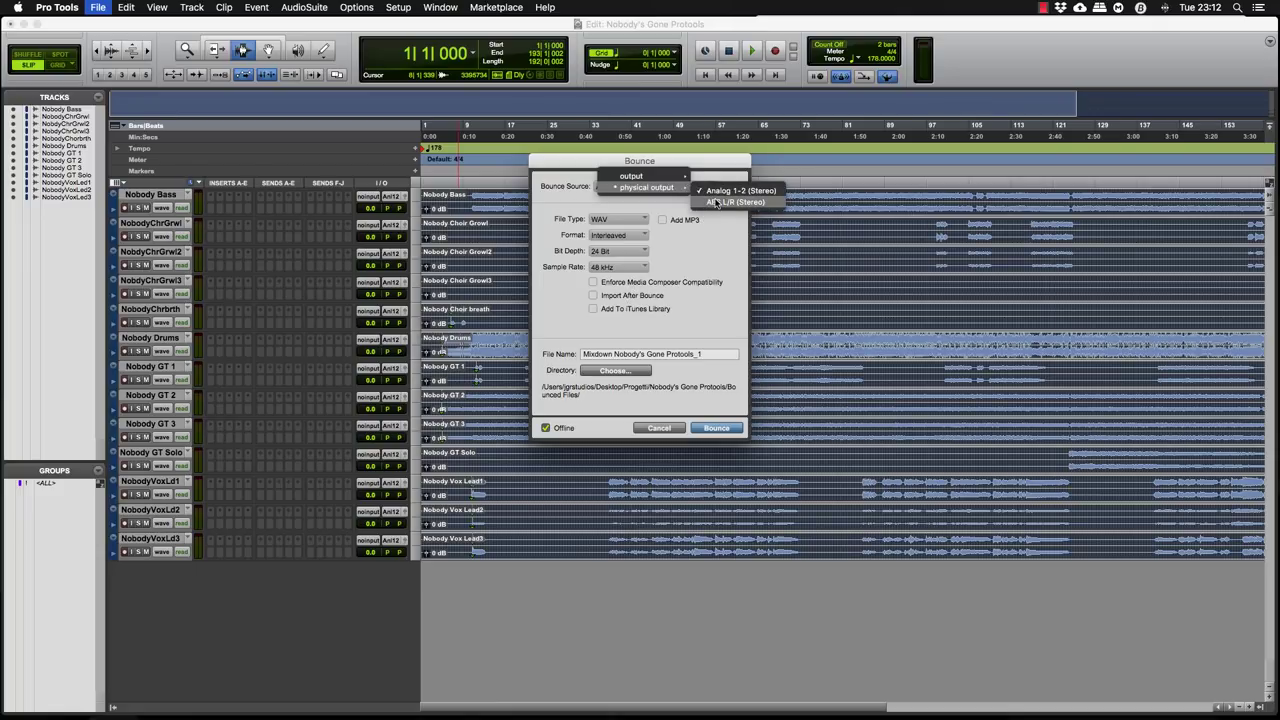
pyautogui.click(716, 203)
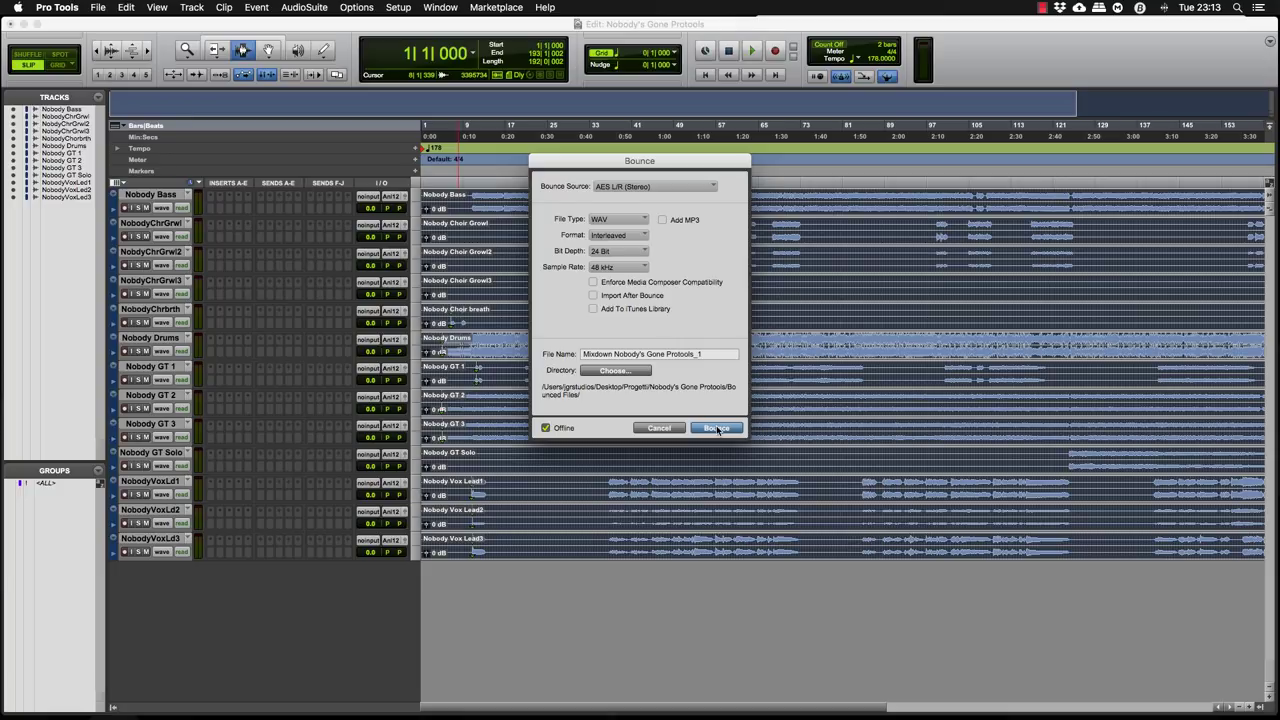
pyautogui.click(716, 429)
pyautogui.press('super+q')
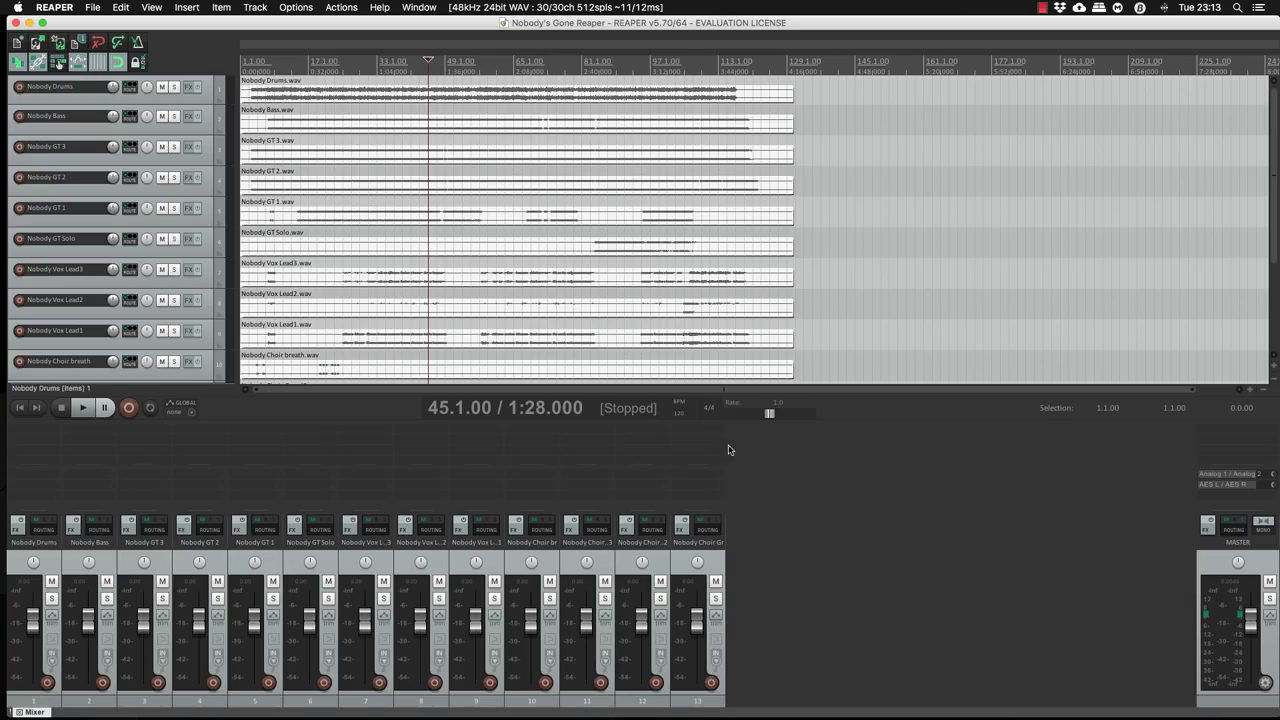
# In the REAPER project, play the mix briefly and check the master track's hardware outputs
pyautogui.press('space')
pyautogui.press('space')
pyautogui.click(1235, 533)
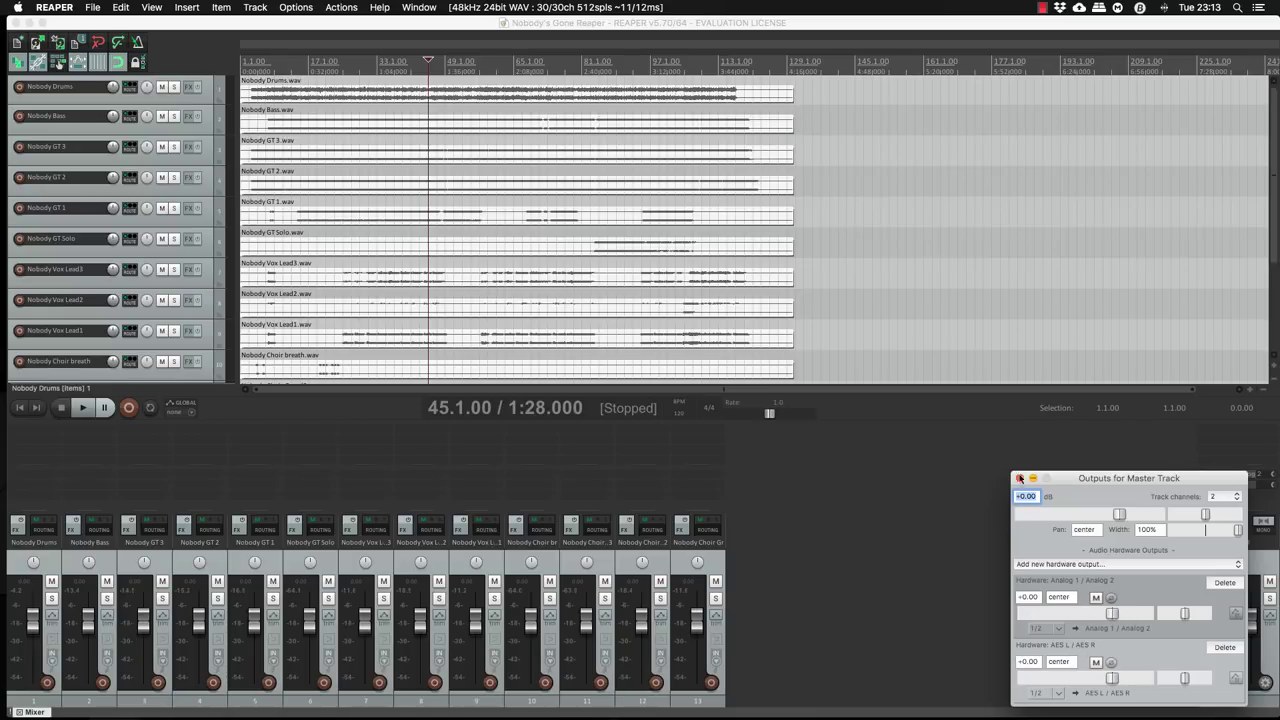
pyautogui.click(1019, 478)
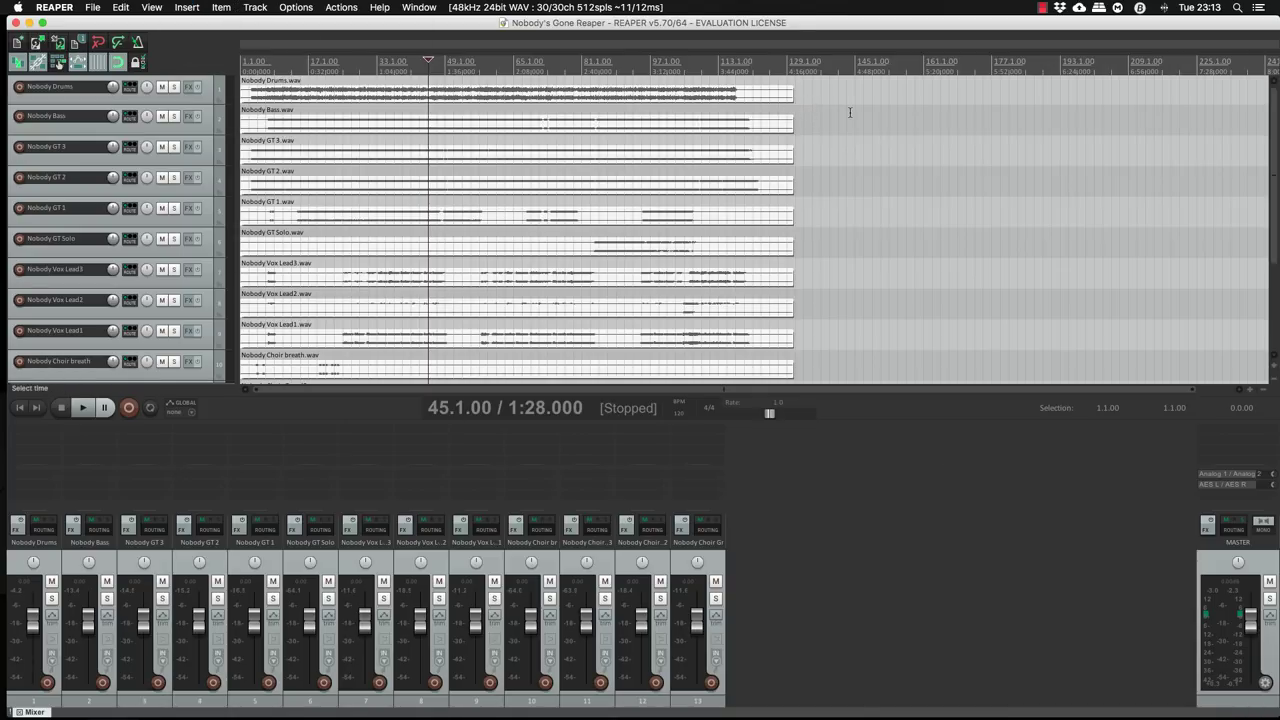
# Render the entire project's master mix to a stereo 24-bit, 48000 Hz WAV file named "Nobody's Gone Reaper"
pyautogui.click(846, 110)
pyautogui.click(95, 7)
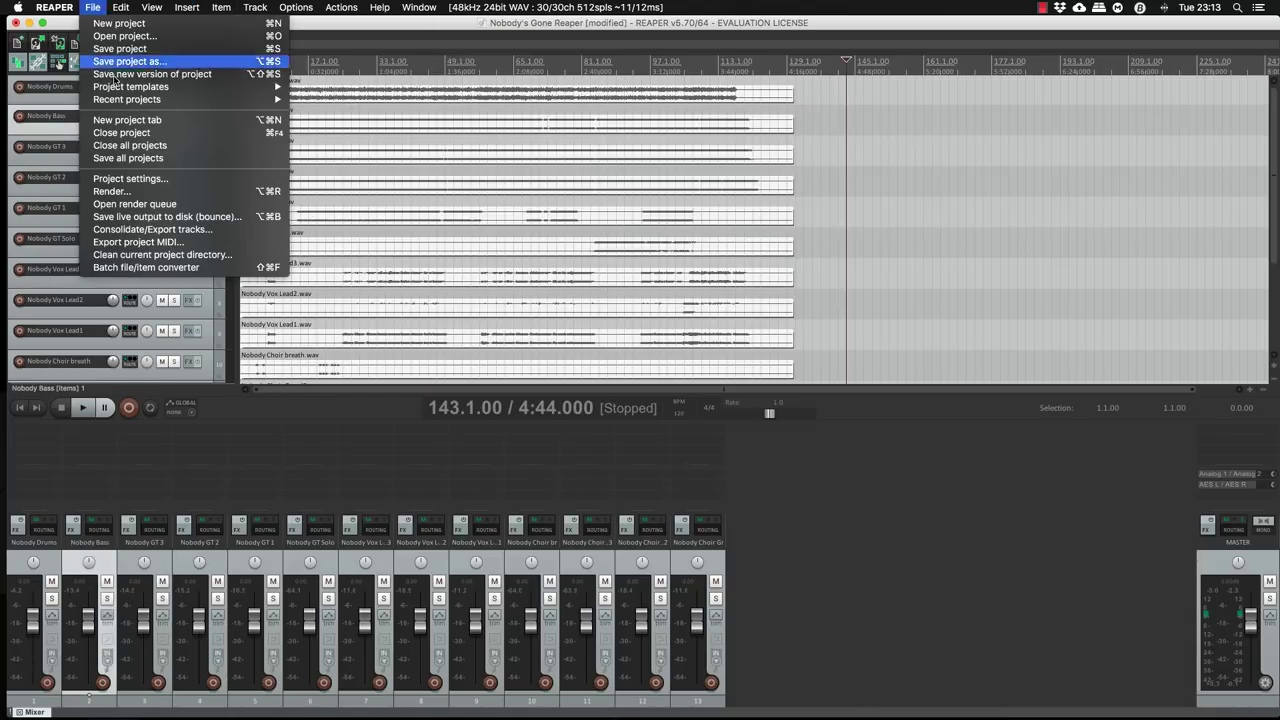
pyautogui.click(200, 191)
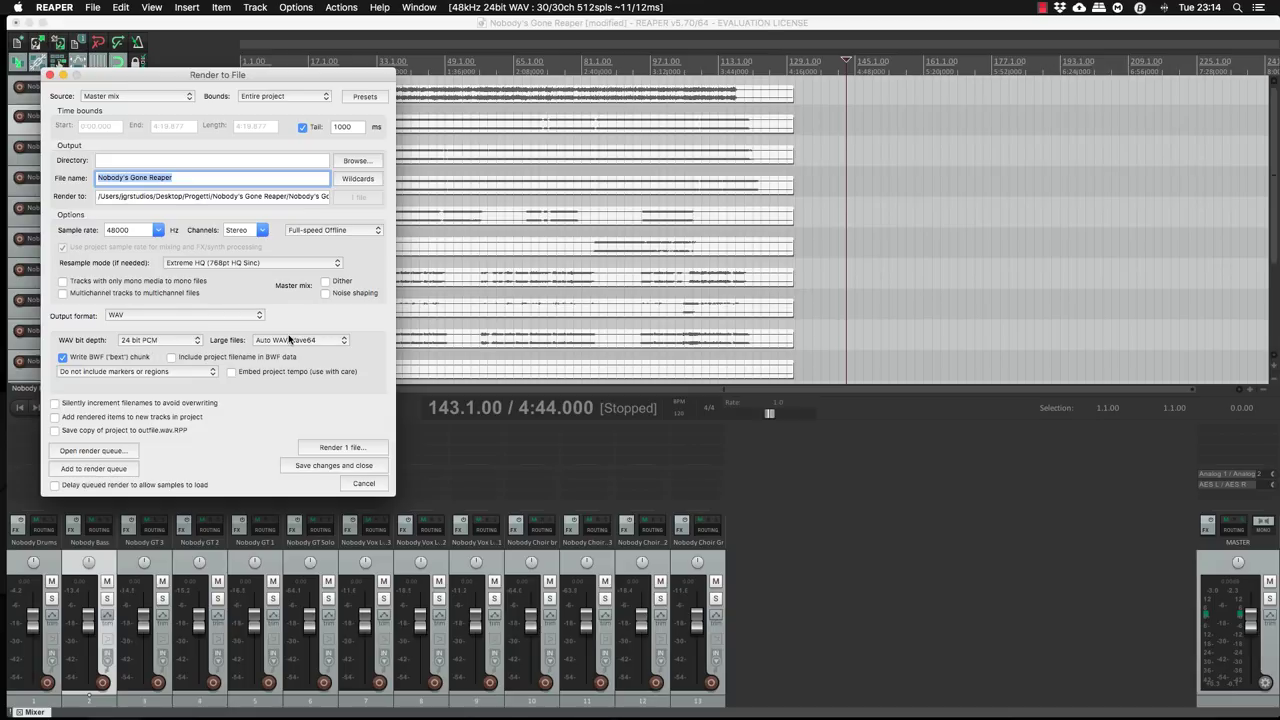
pyautogui.click(350, 446)
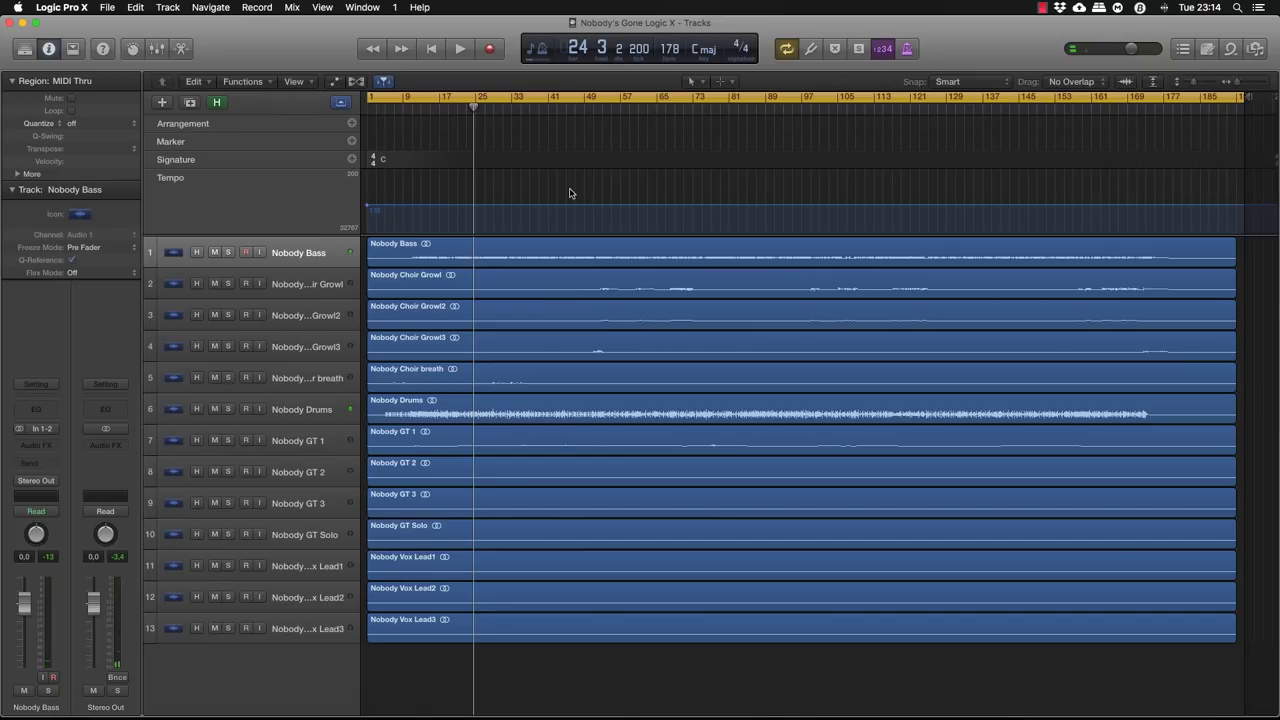
# In the Logic Pro X project, select all regions and bounce the stereo output offline to a 24-bit, 48000 Hz Wave file without normalizing
pyautogui.press('super+a')
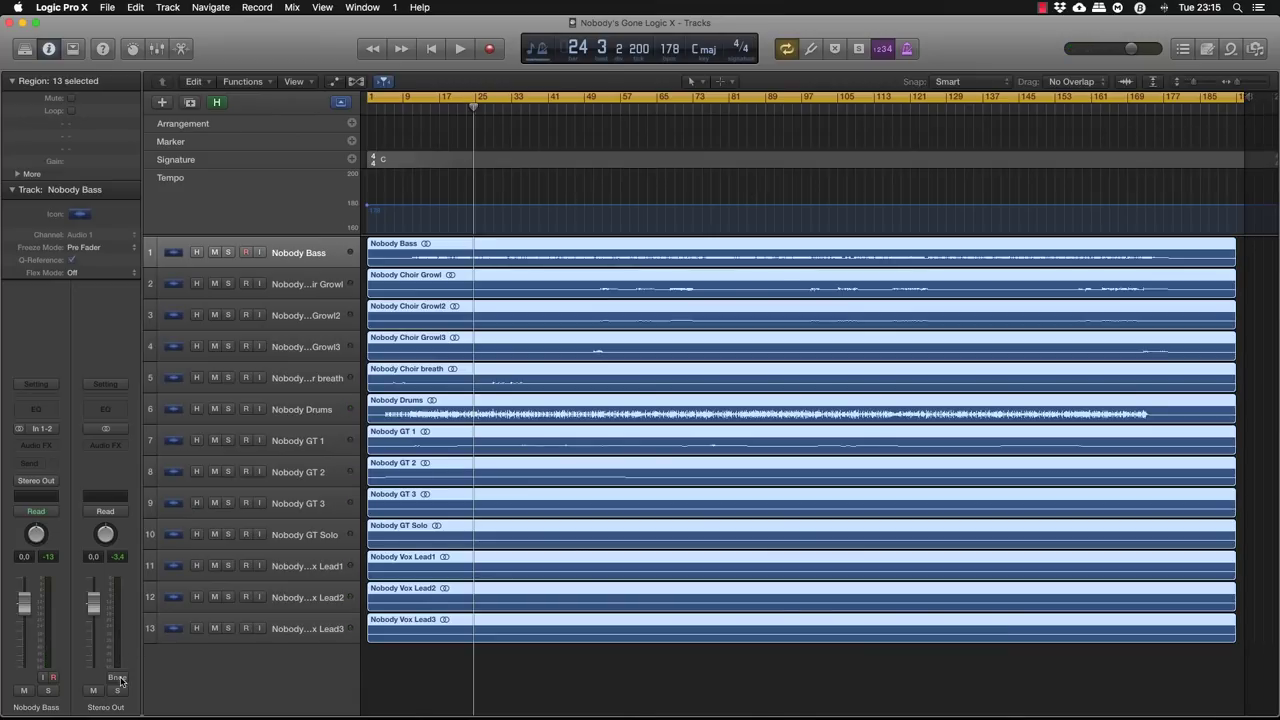
pyautogui.click(116, 677)
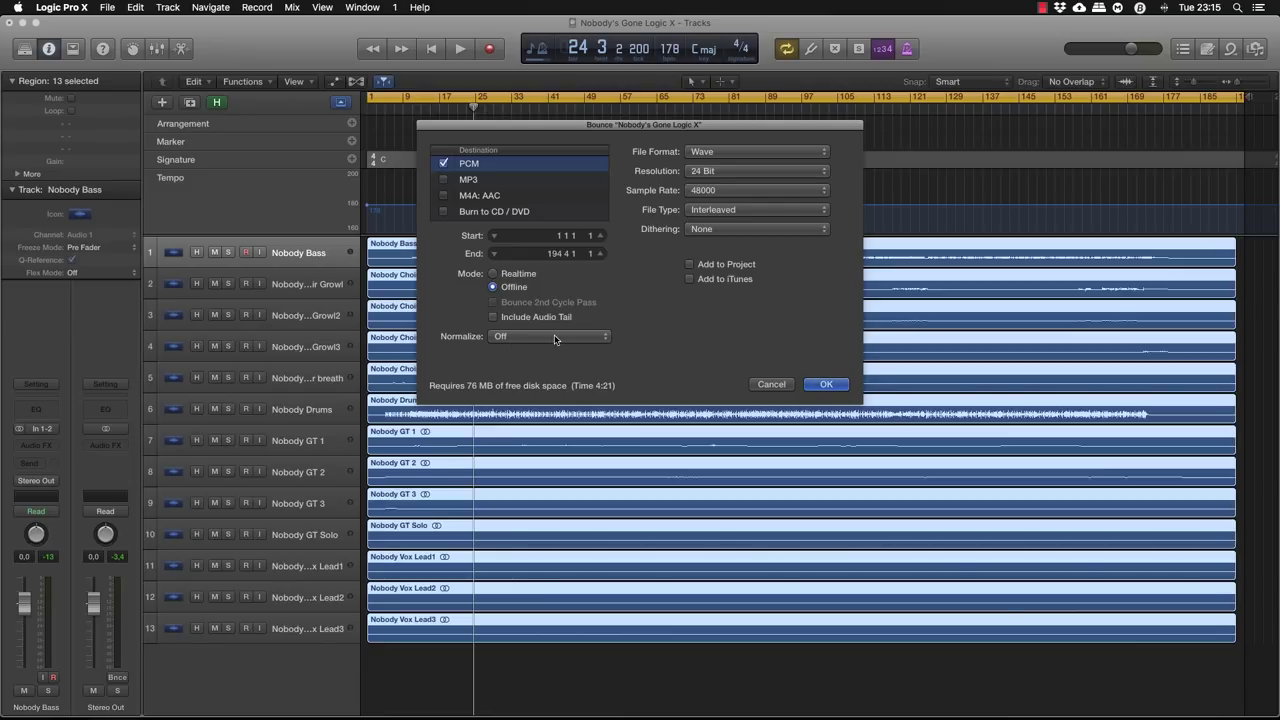
pyautogui.press('Return')
pyautogui.click(752, 260)
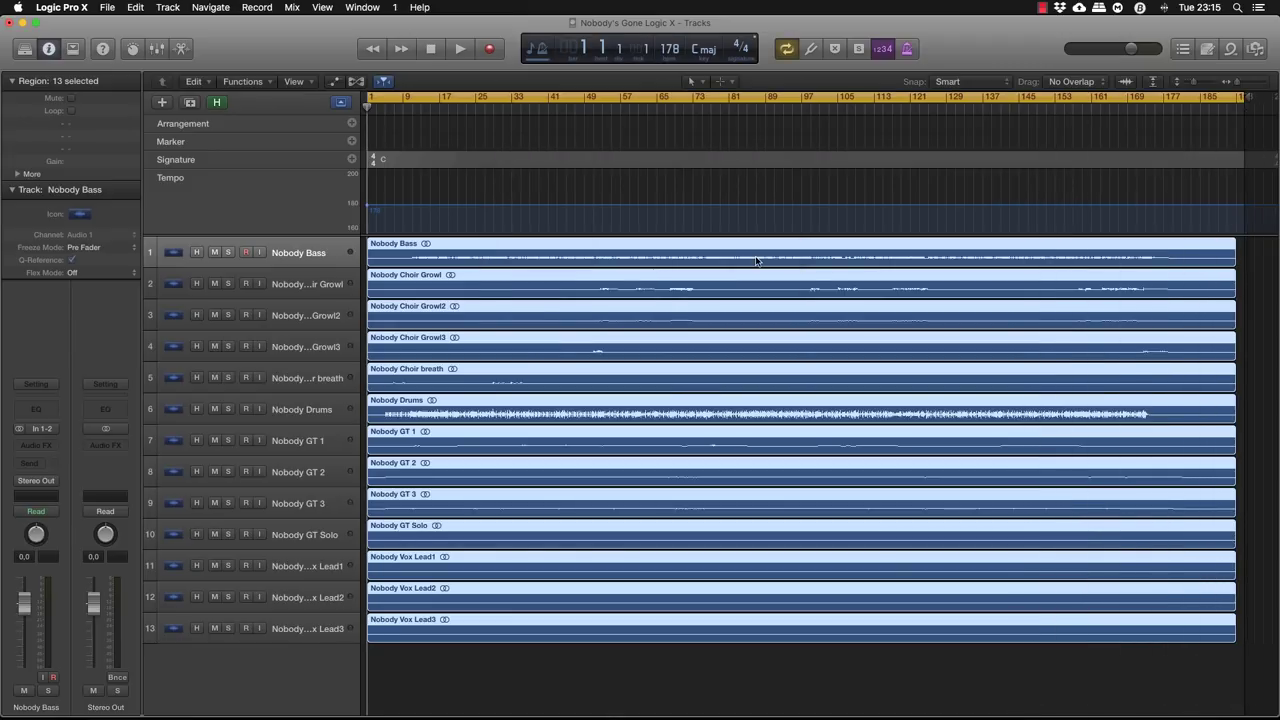
pyautogui.click(84, 6)
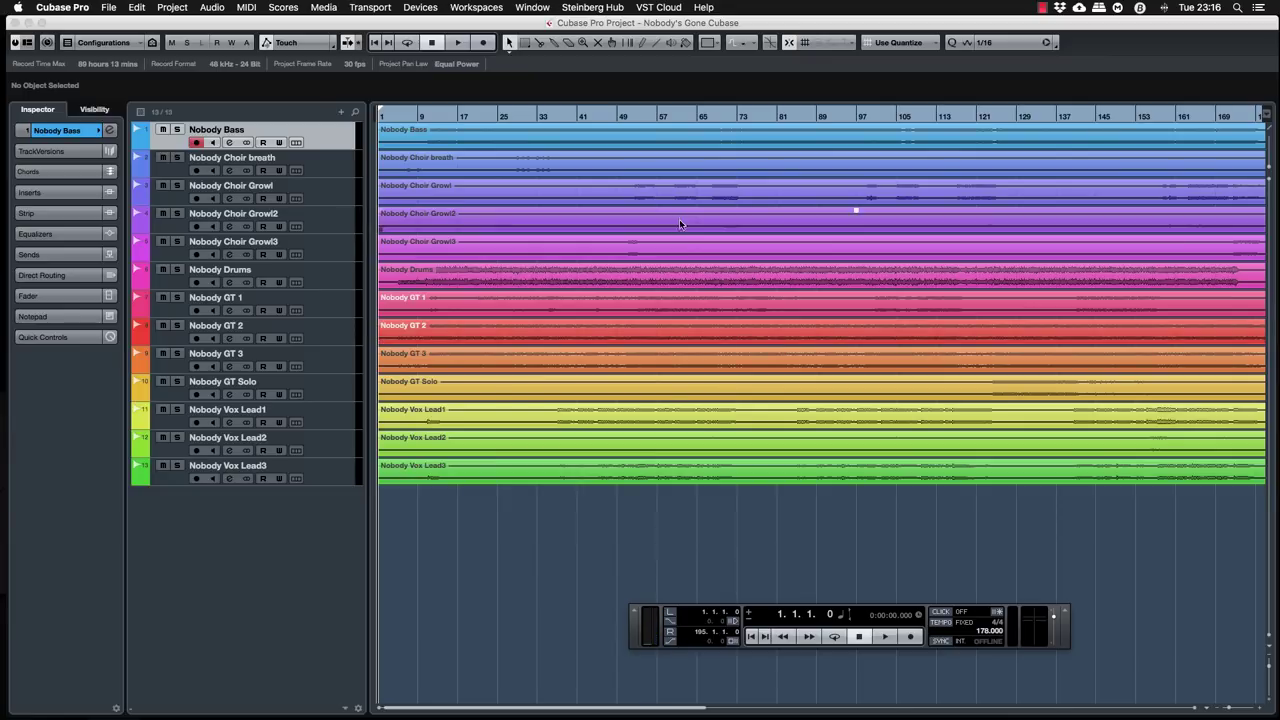
# In the Cubase project, play the mix from about bar 57 and select all audio events
pyautogui.click(657, 113)
pyautogui.press('space')
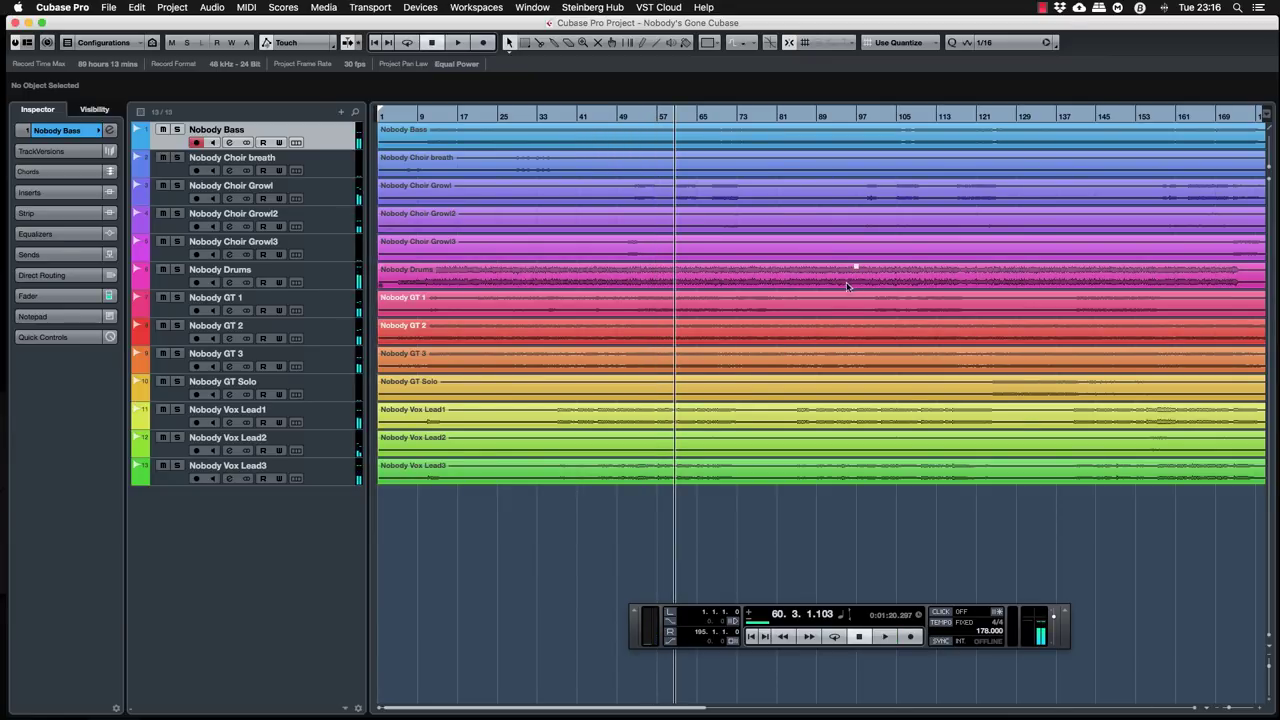
pyautogui.press('super+a')
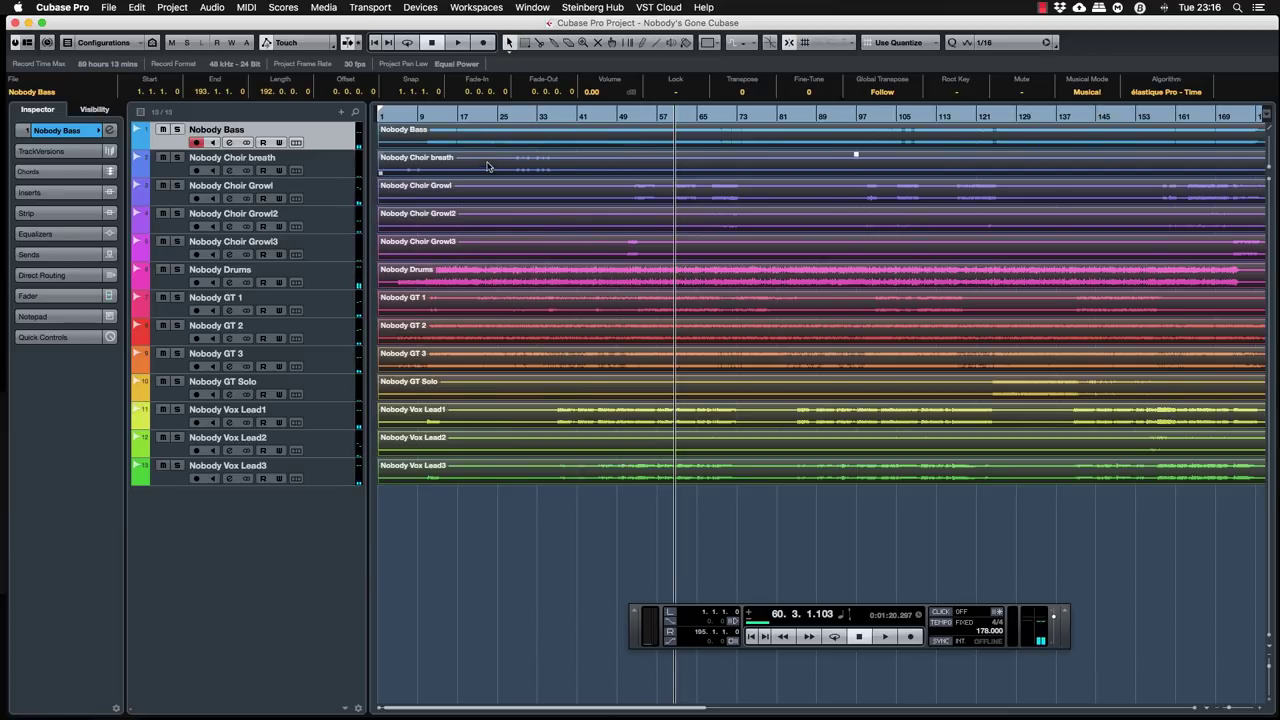
# Export the Stereo Out as audio mixdown "Mixdown Nobody's Gone Cubase" to the Desktop, as a 24-bit, 48 kHz Wave file
pyautogui.click(50, 7)
pyautogui.moveTo(108, 7)
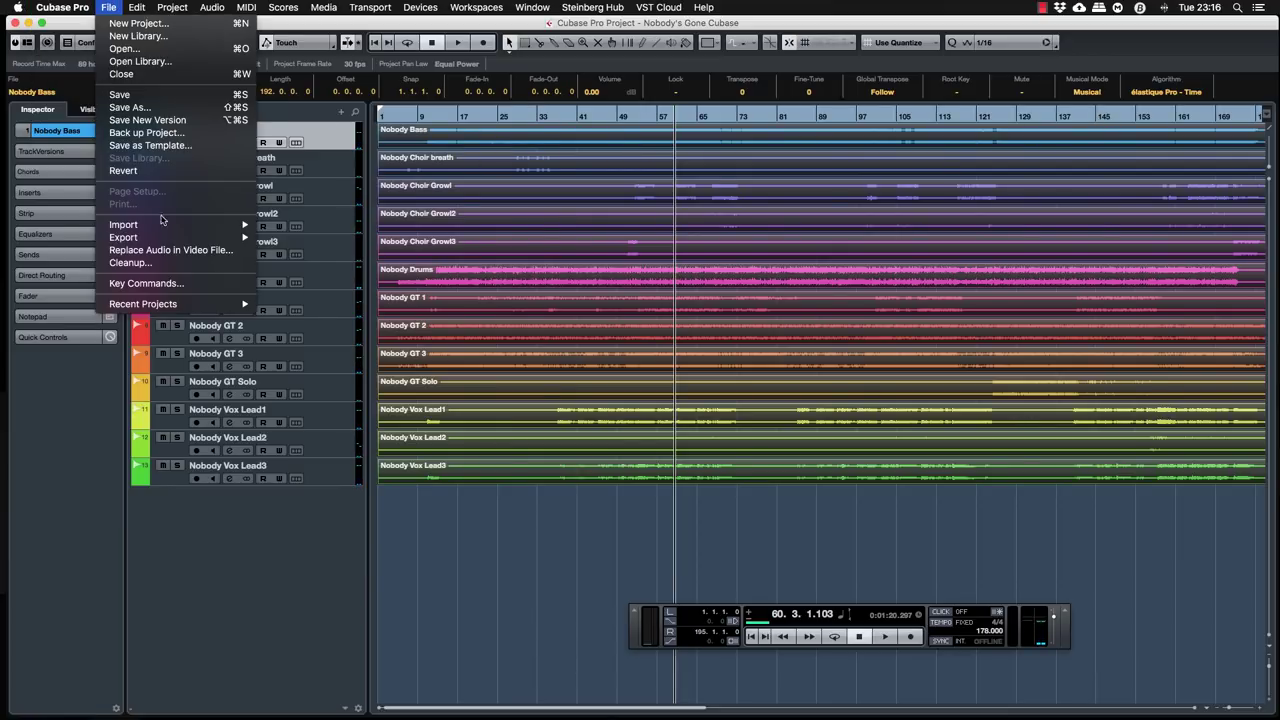
pyautogui.moveTo(212, 238)
pyautogui.click(322, 264)
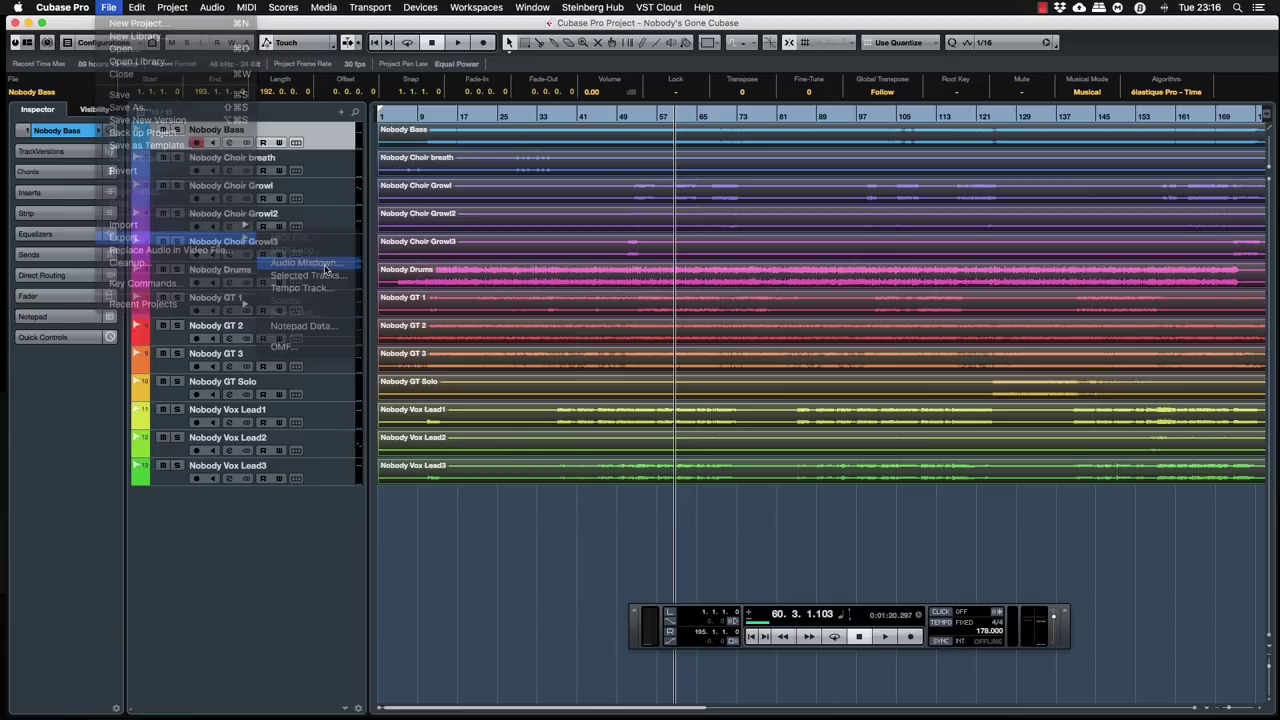
pyautogui.moveTo(1045, 174); pyautogui.dragTo(895, 174)
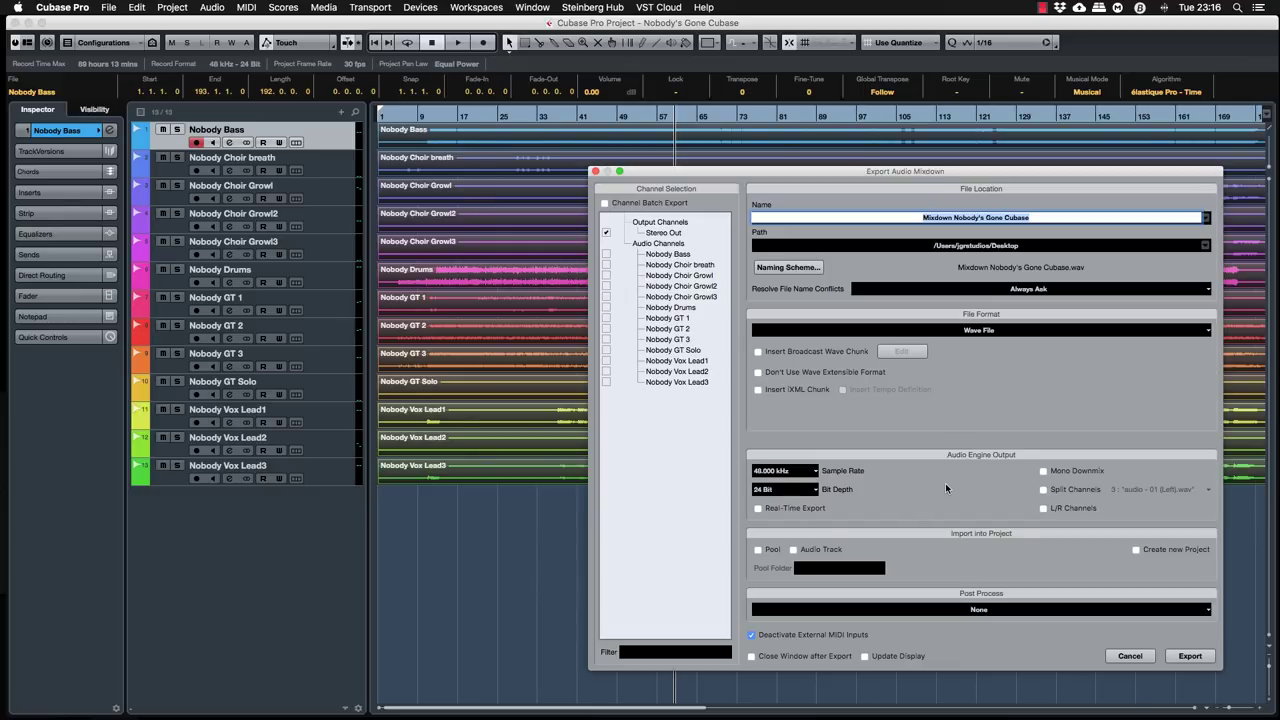
pyautogui.click(1189, 655)
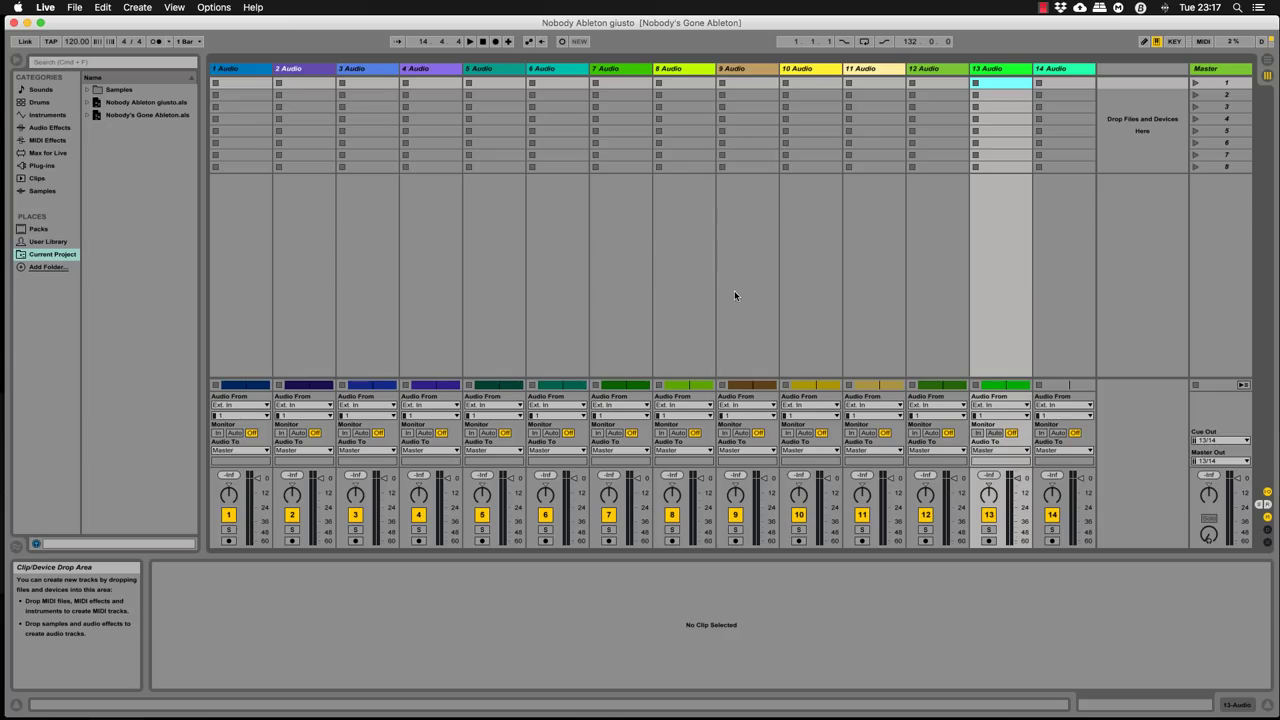
# Briefly play the mix, show the arrangement timeline and select all audio clips across the tracks
pyautogui.press('space')
pyautogui.click(1267, 60)
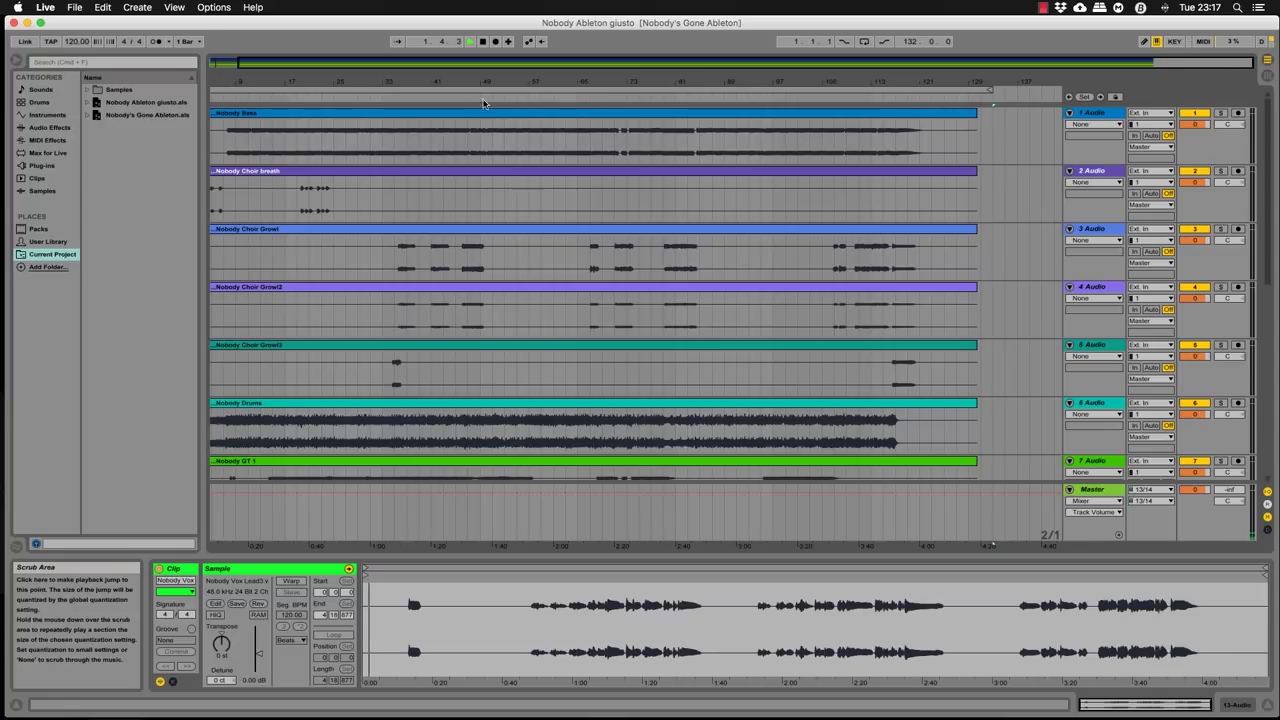
pyautogui.press('super+a')
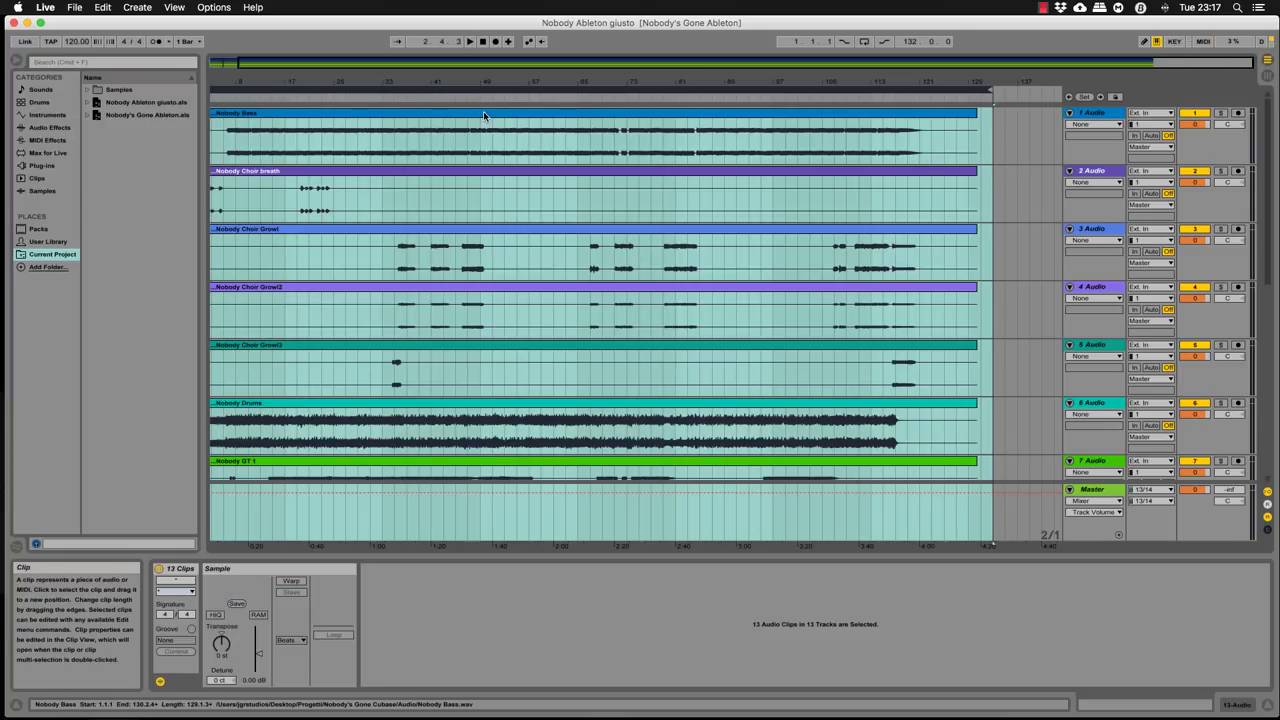
pyautogui.click(459, 115)
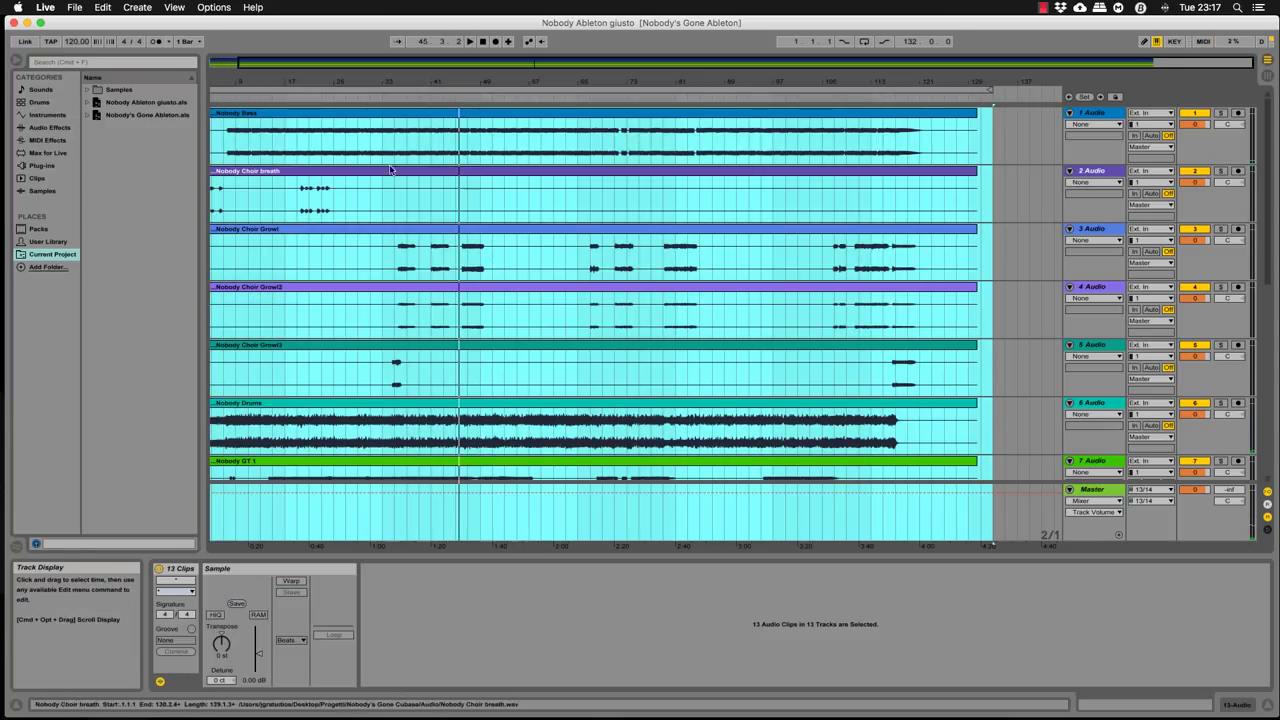
# Export the Master track as a 24-bit, 48000 Hz WAV without dither or normalizing, saved as "Nobody Ableton giusto" on the Desktop
pyautogui.click(103, 7)
pyautogui.moveTo(74, 6)
pyautogui.click(120, 181)
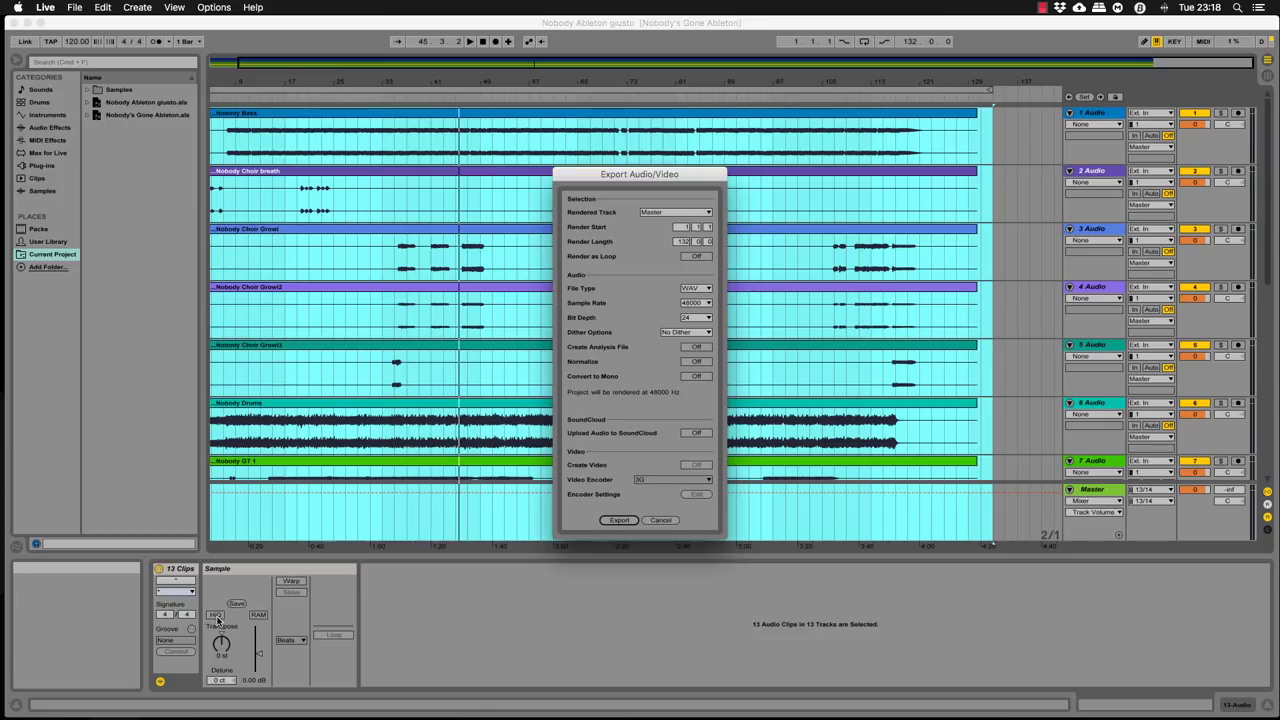
pyautogui.click(619, 520)
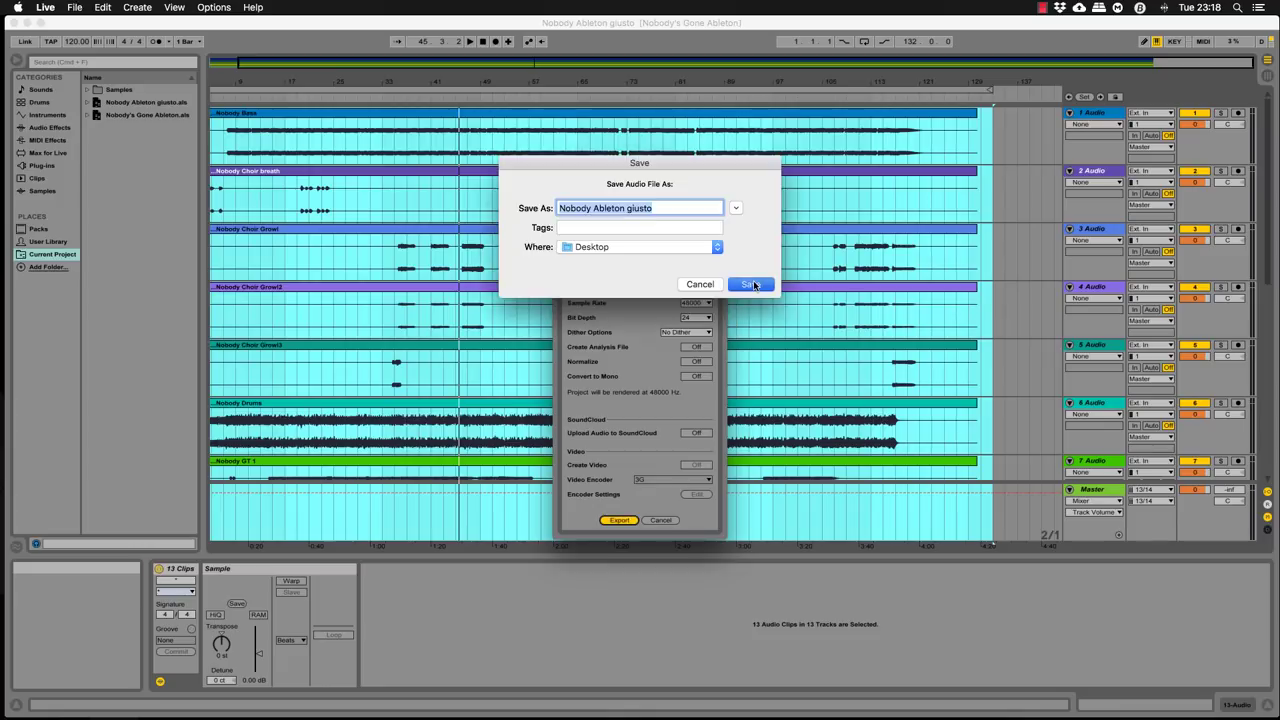
pyautogui.click(753, 282)
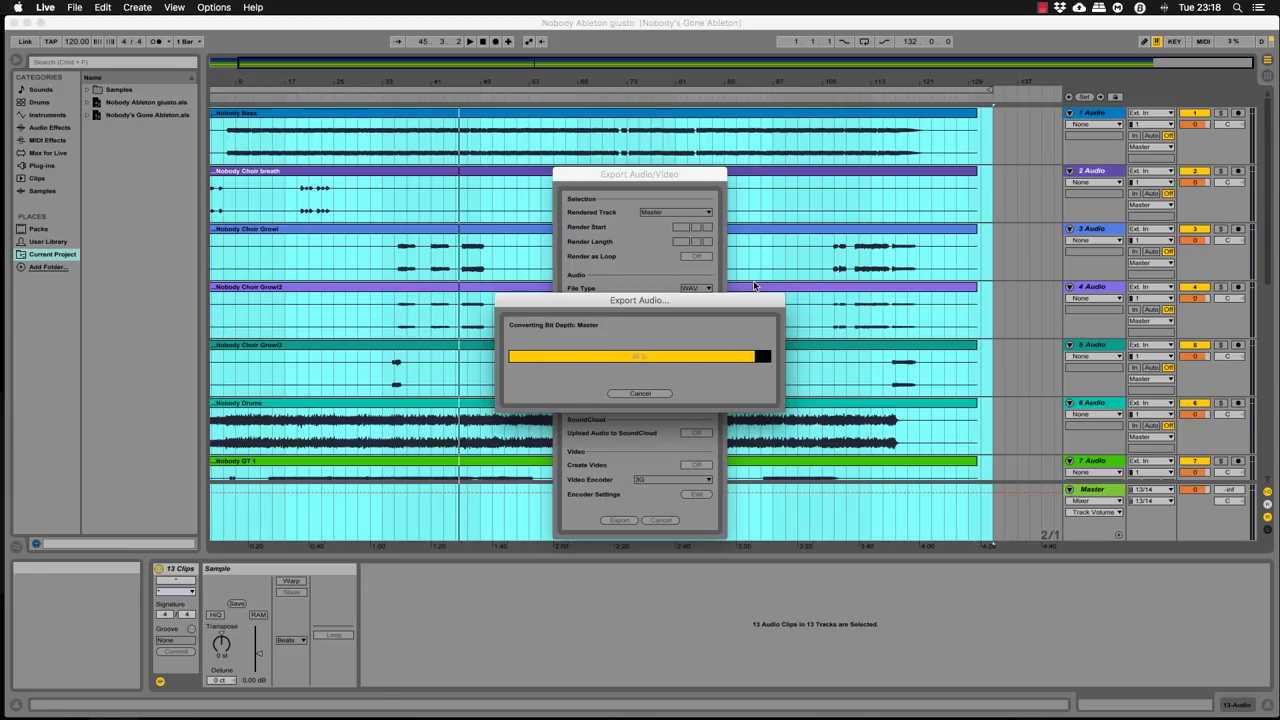
# Quit Ableton Live, collapse the Progetti folder in Finder, and open the DAW TEST song in Studio One
pyautogui.press('super+q')
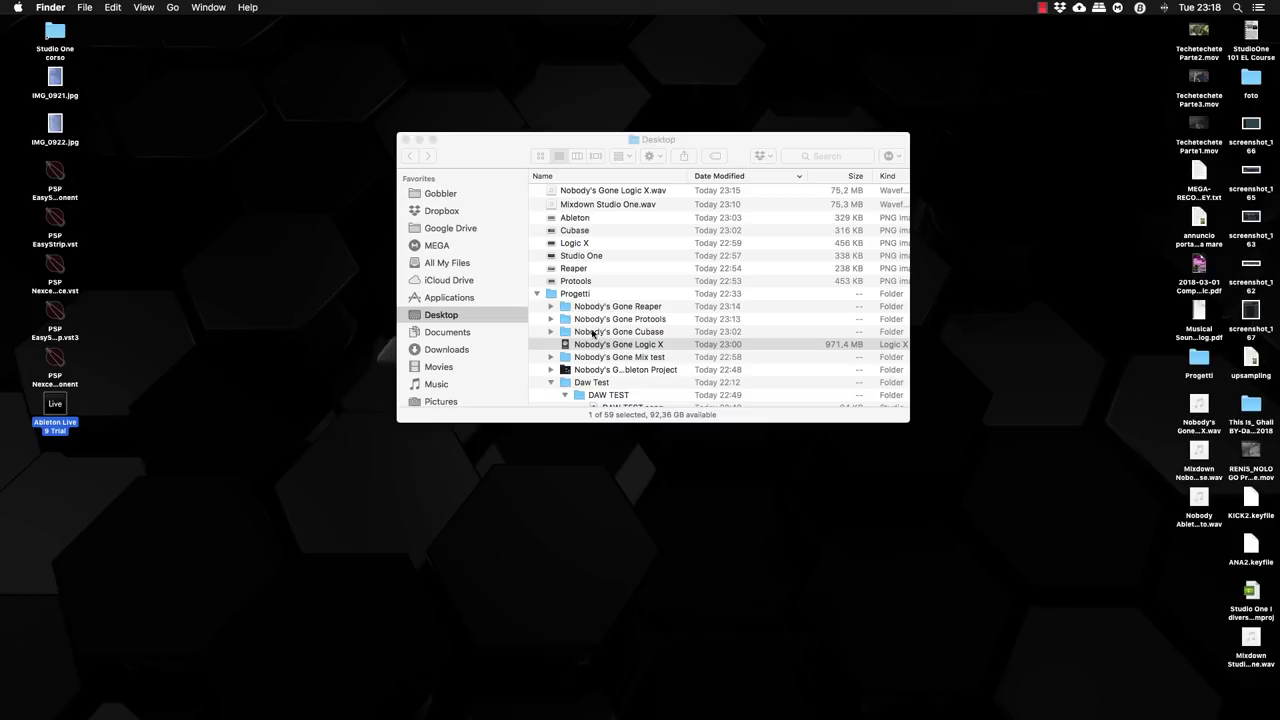
pyautogui.click(537, 295)
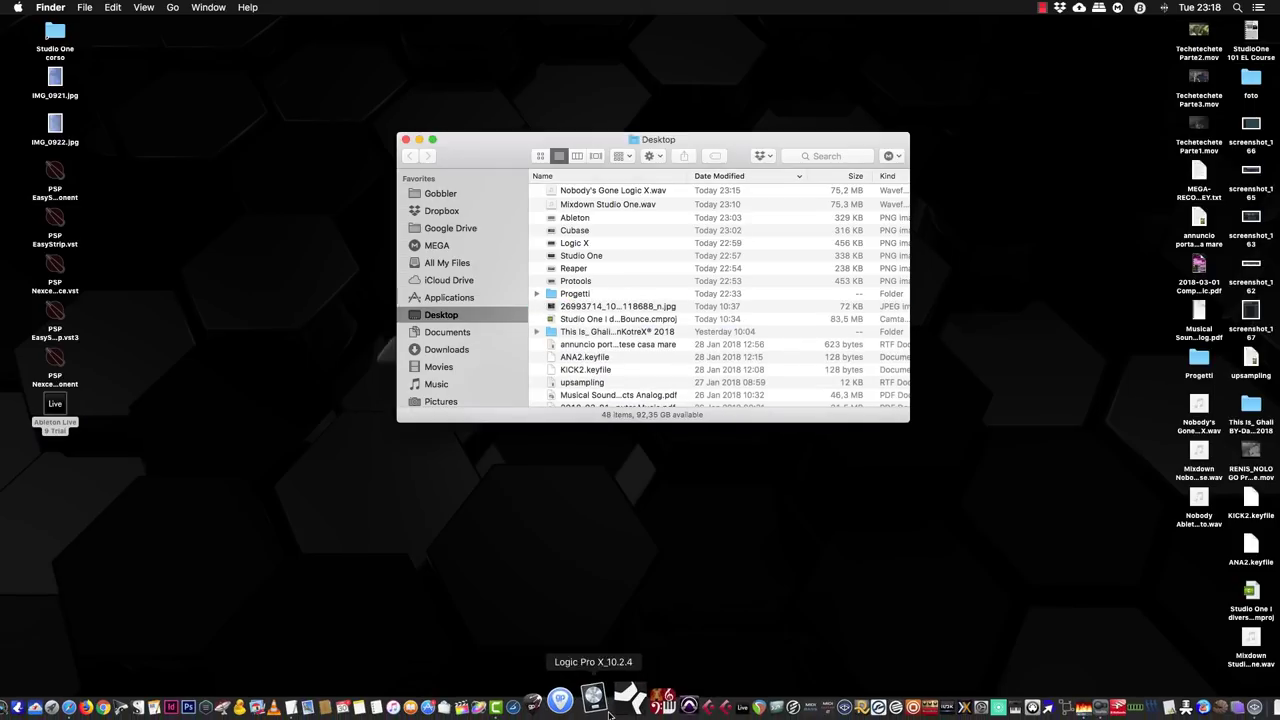
pyautogui.click(621, 700)
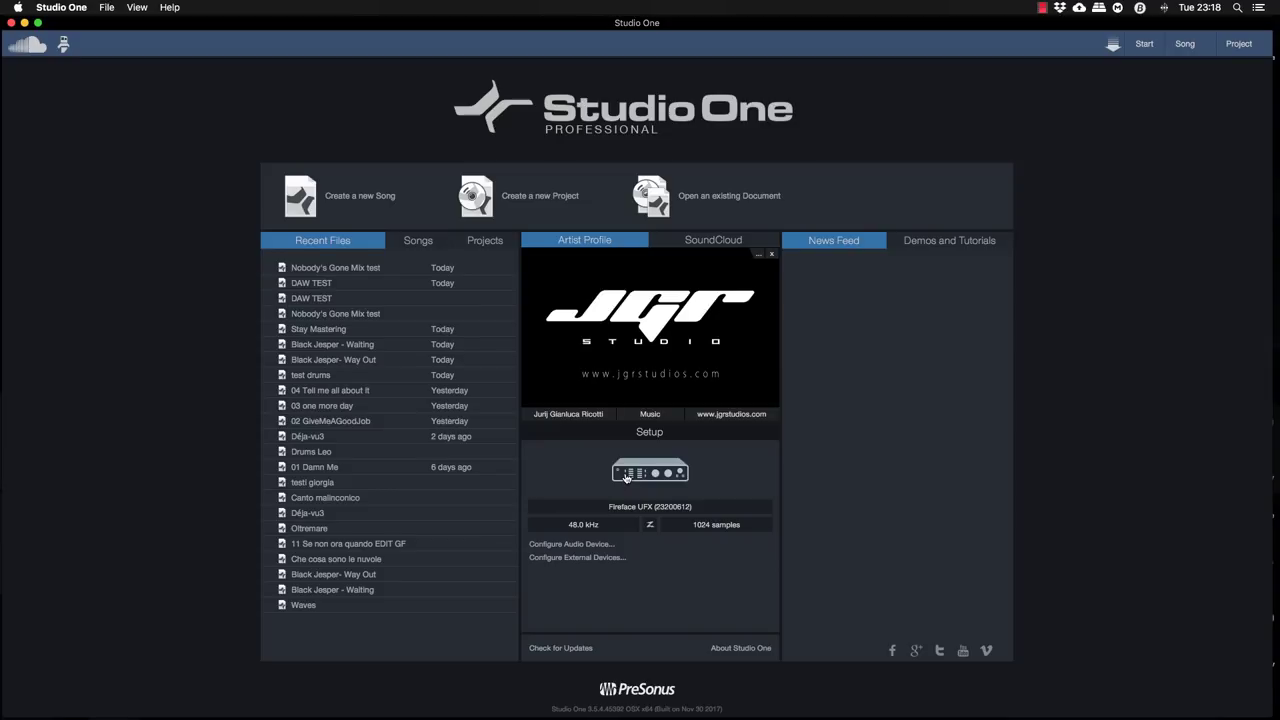
pyautogui.click(311, 285)
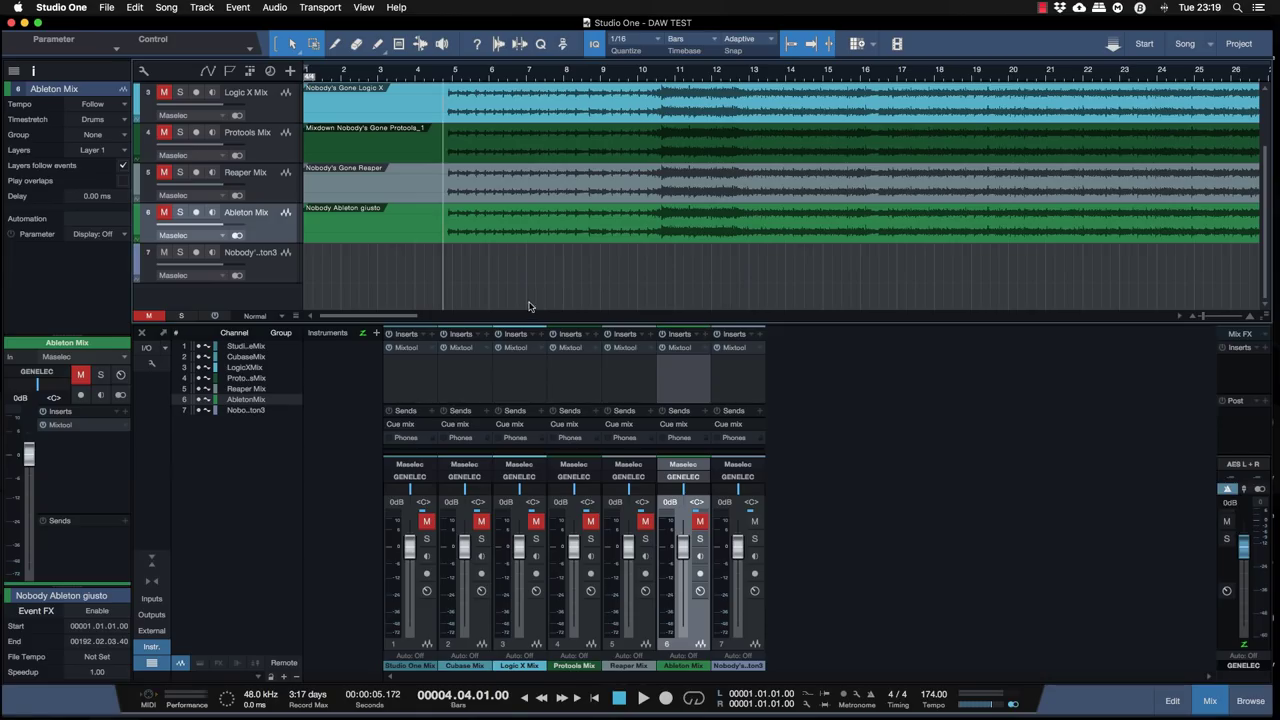
# Enlarge the arrangement area to show all six imported mixes and select the Studio One Mix track
pyautogui.scroll(2, 523, 266)
pyautogui.scroll(-2, 525, 268)
pyautogui.scroll(2, 525, 268)
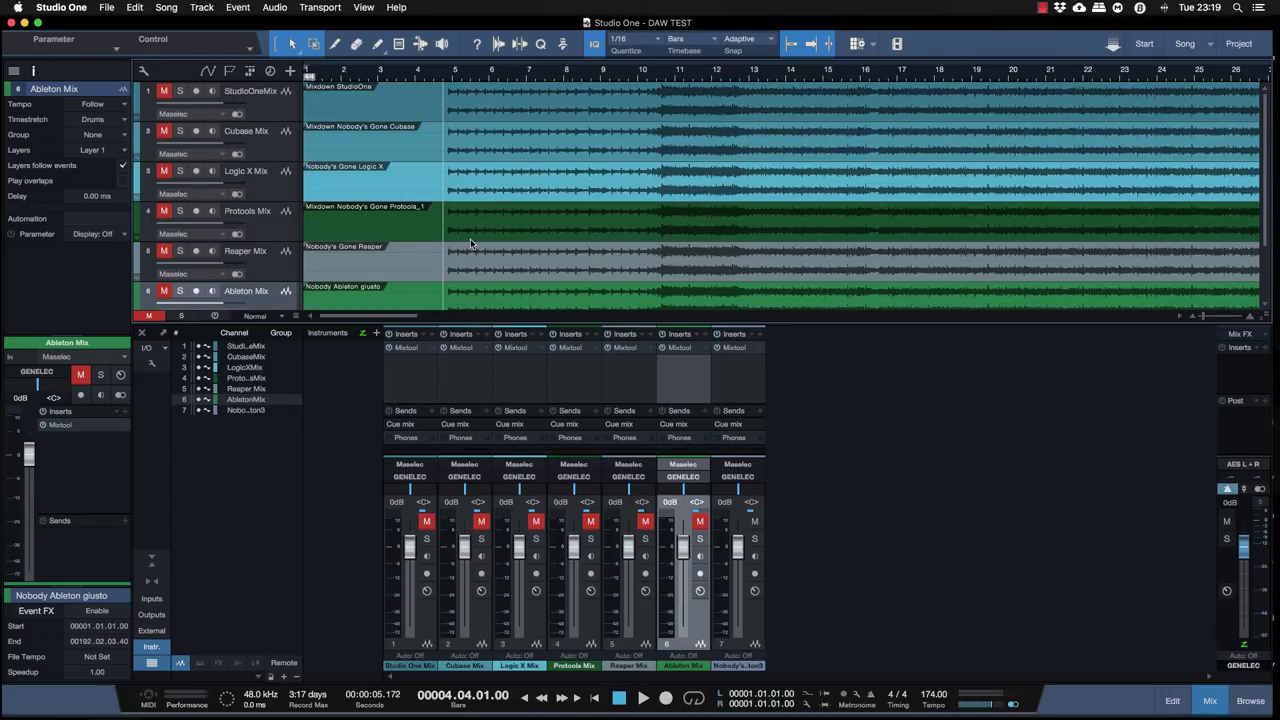
pyautogui.moveTo(611, 325); pyautogui.dragTo(613, 364)
pyautogui.click(266, 114)
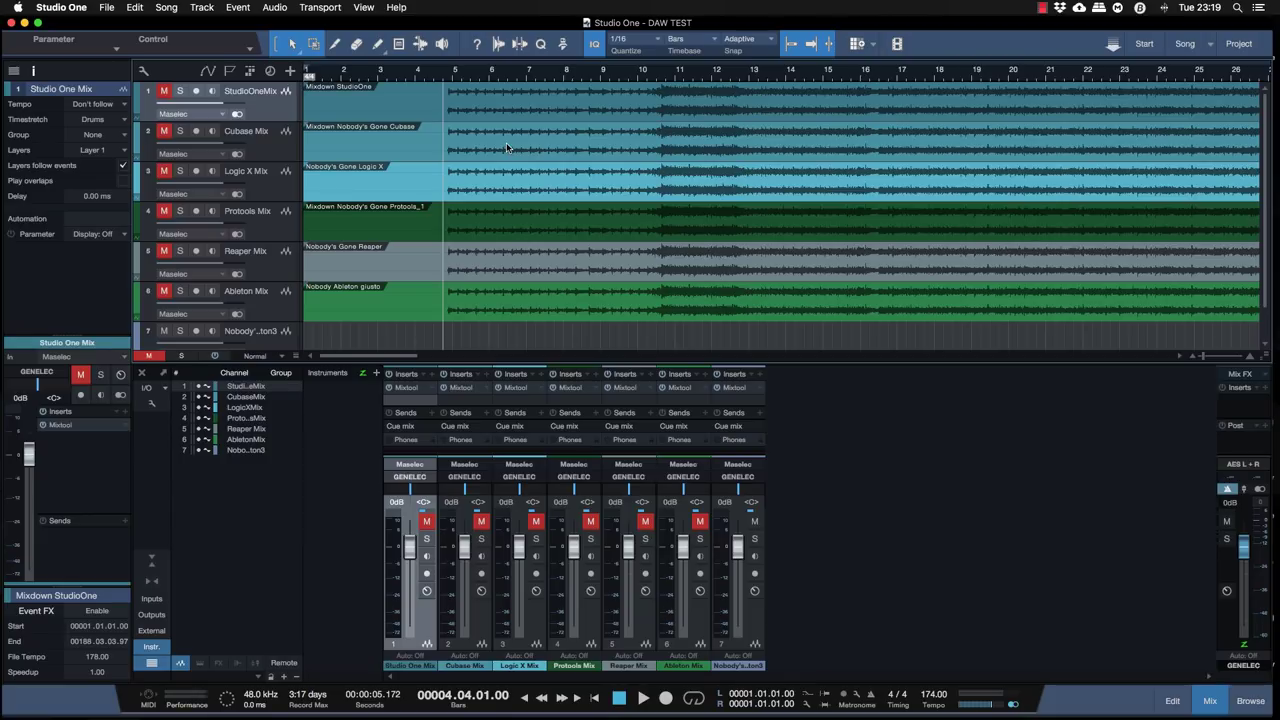
# Unmute the Studio One Mix and play it on its own with its Mixtool open and both phase inversions off
pyautogui.click(167, 90)
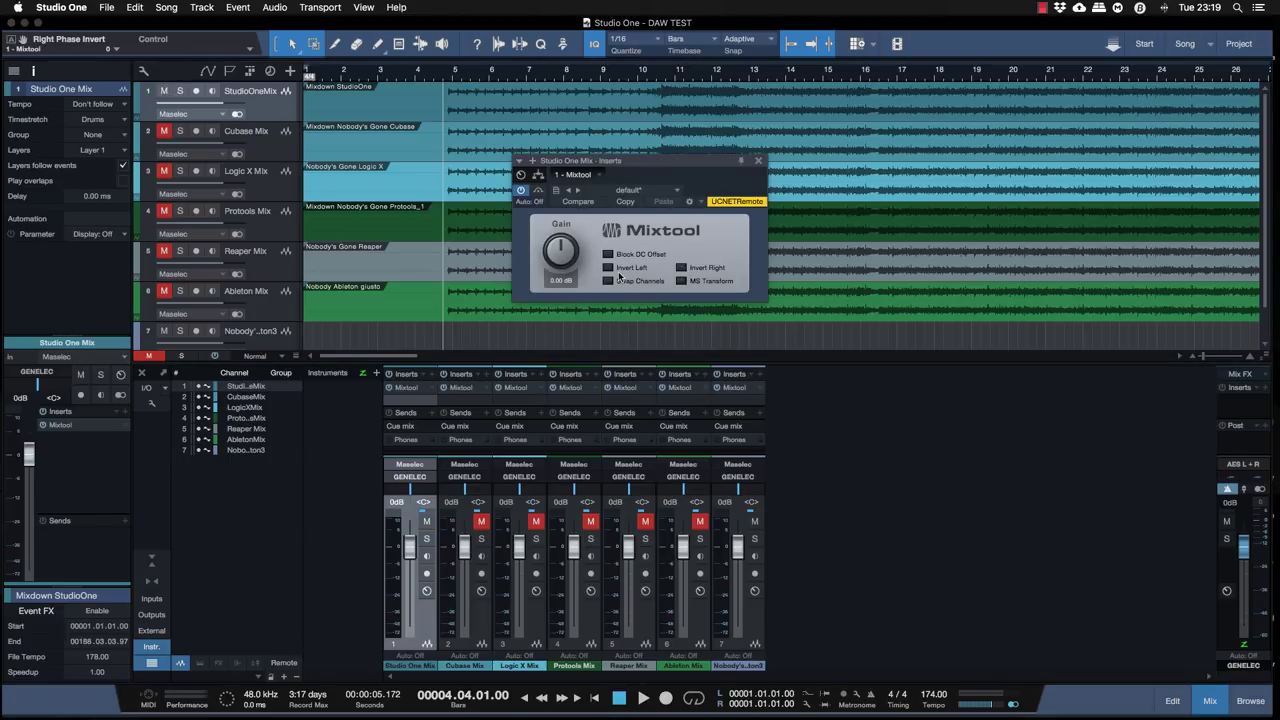
pyautogui.press('space')
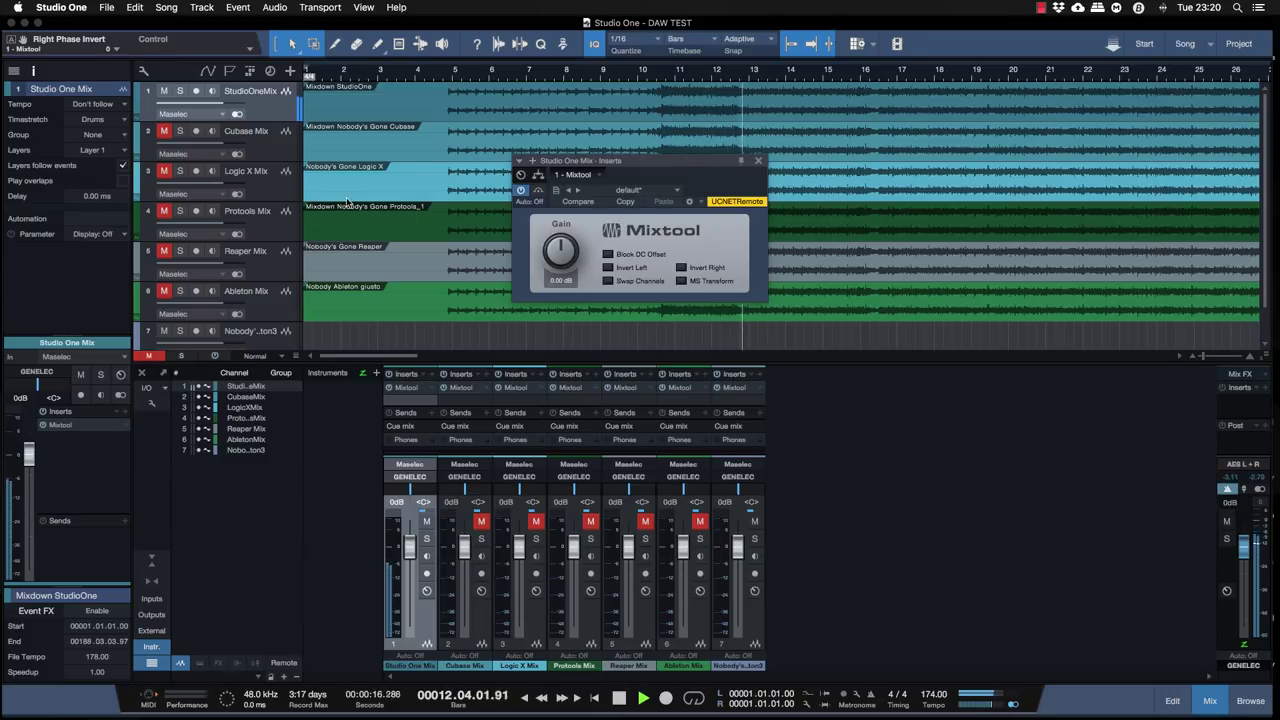
pyautogui.press('space')
# Unmute the Cubase Mix, play it together with the Studio One Mix, and move its Mixtool window below the tracks
pyautogui.click(164, 131)
pyautogui.click(250, 138)
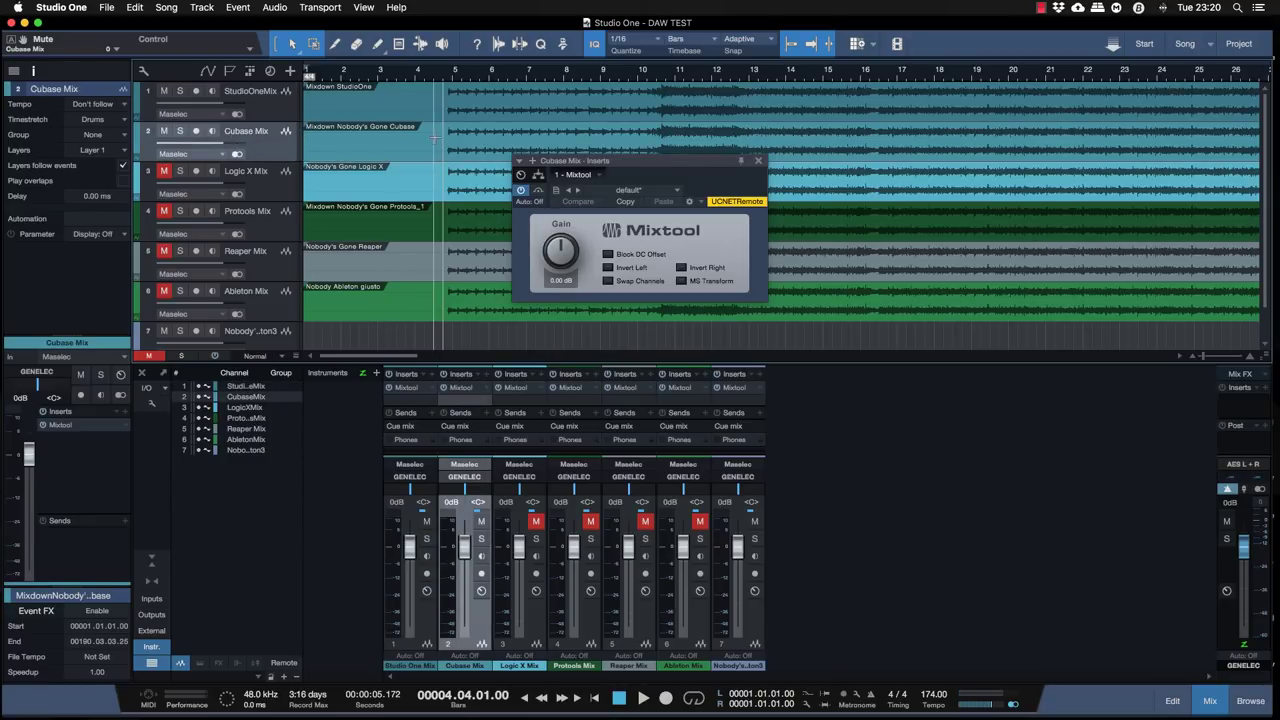
pyautogui.press('space')
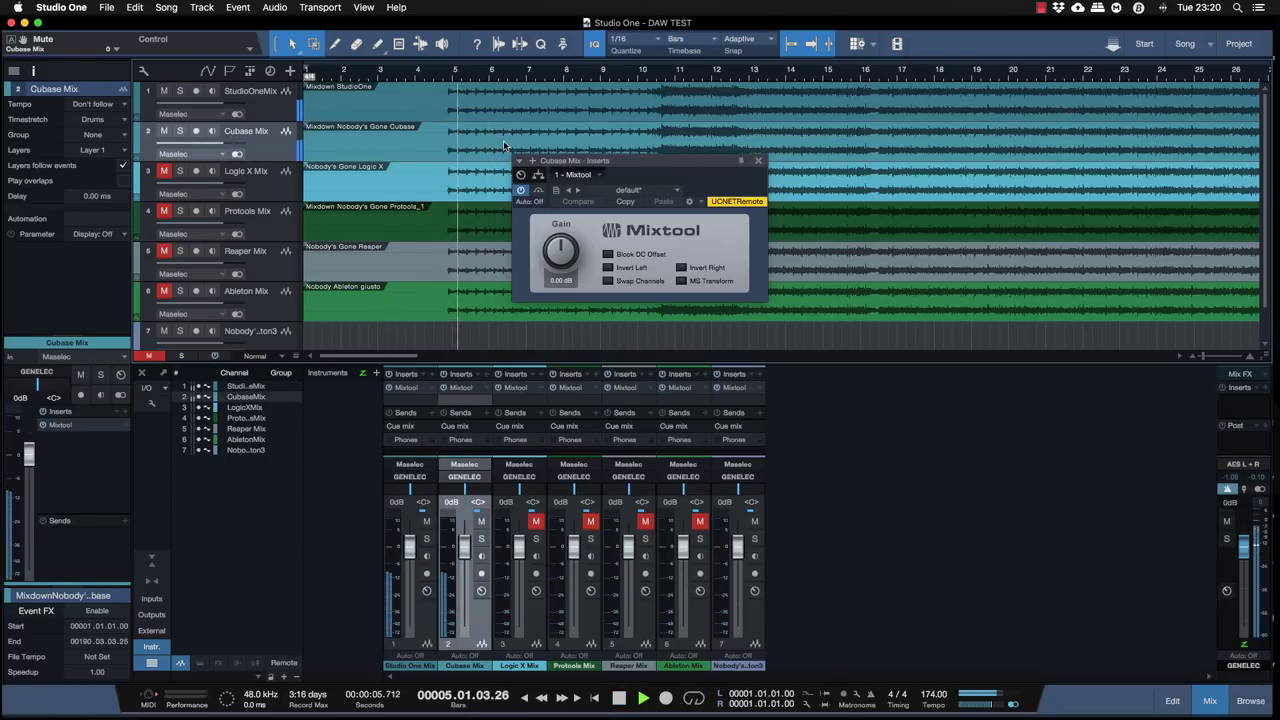
pyautogui.moveTo(735, 163); pyautogui.dragTo(1003, 350)
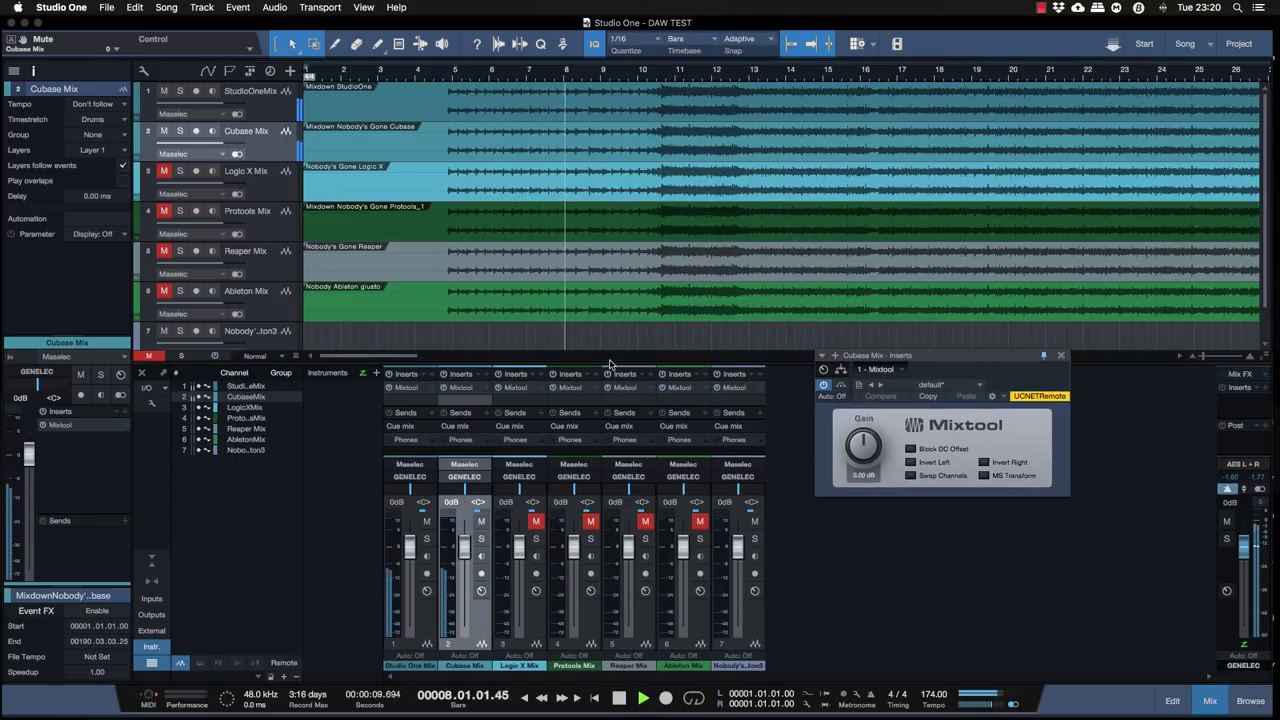
# Pin the Studio One Mix's Mixtool open and invert the phase of its left and right channels
pyautogui.click(411, 390)
pyautogui.click(411, 390)
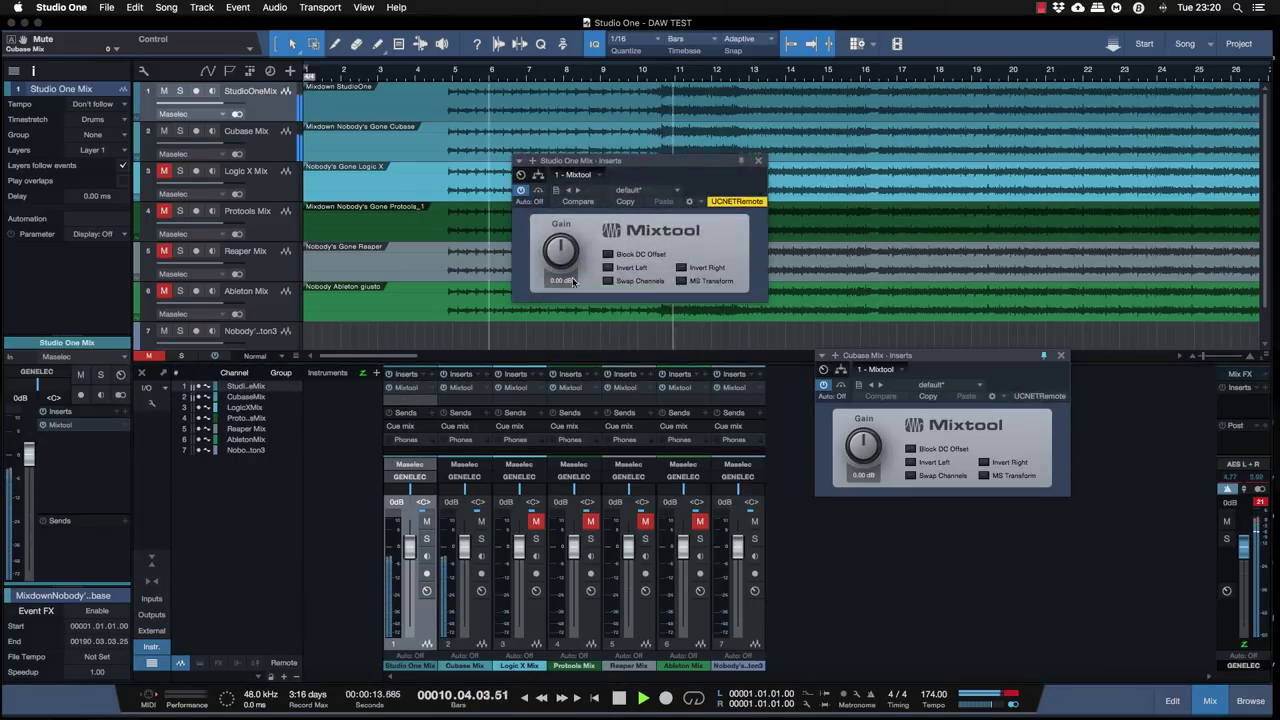
pyautogui.click(741, 163)
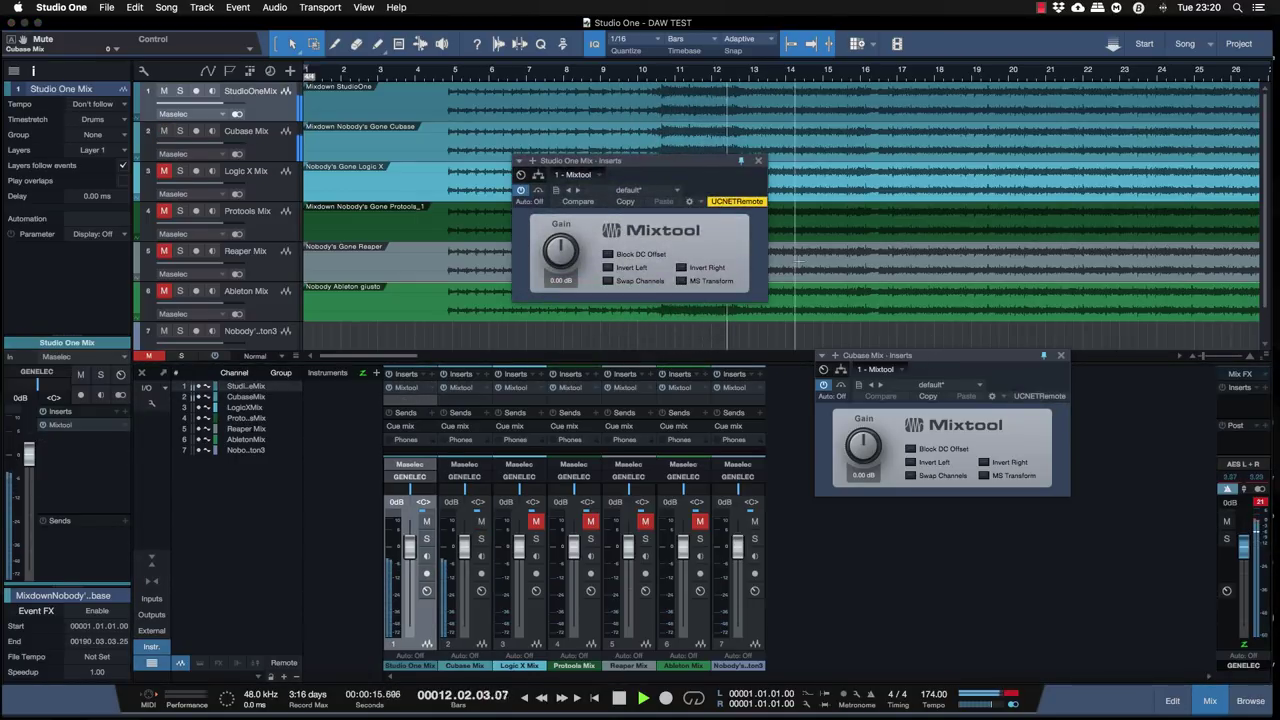
pyautogui.click(633, 268)
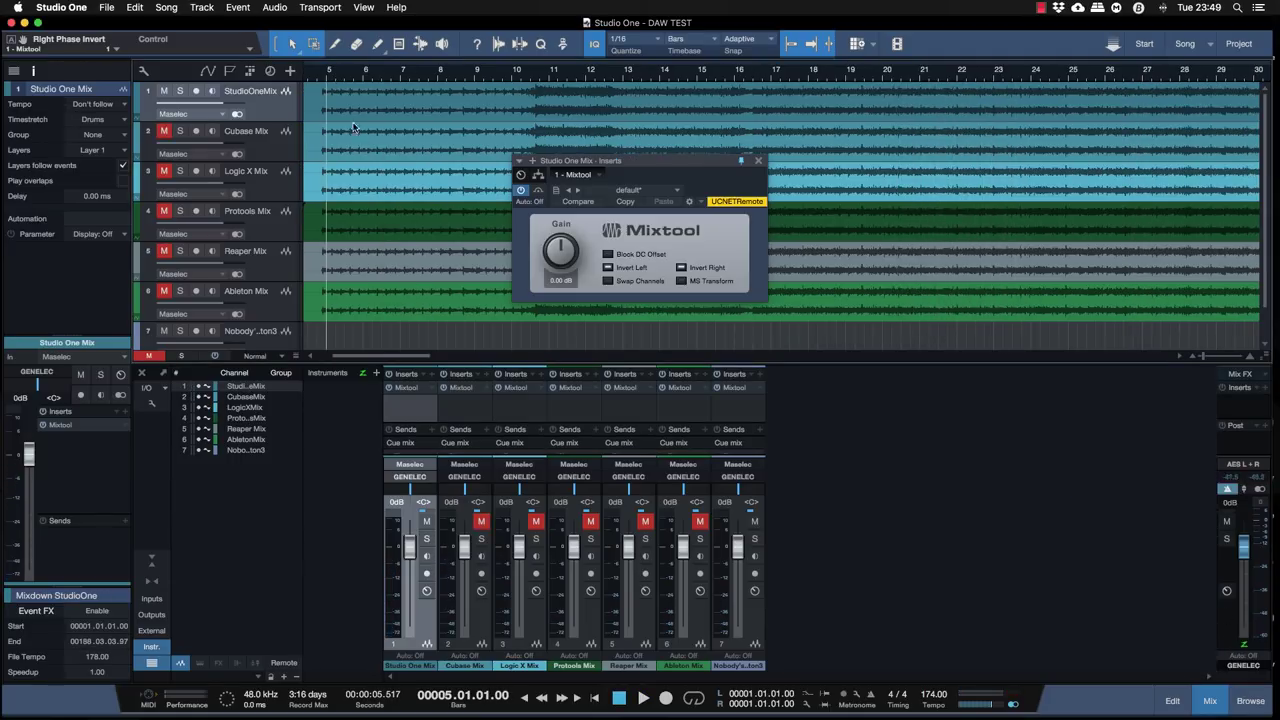
# Play the Logic X Mix against the inverted Studio One Mix from bar 4.4, and mute the Logic X Mix again
pyautogui.moveTo(323, 75); pyautogui.dragTo(320, 75)
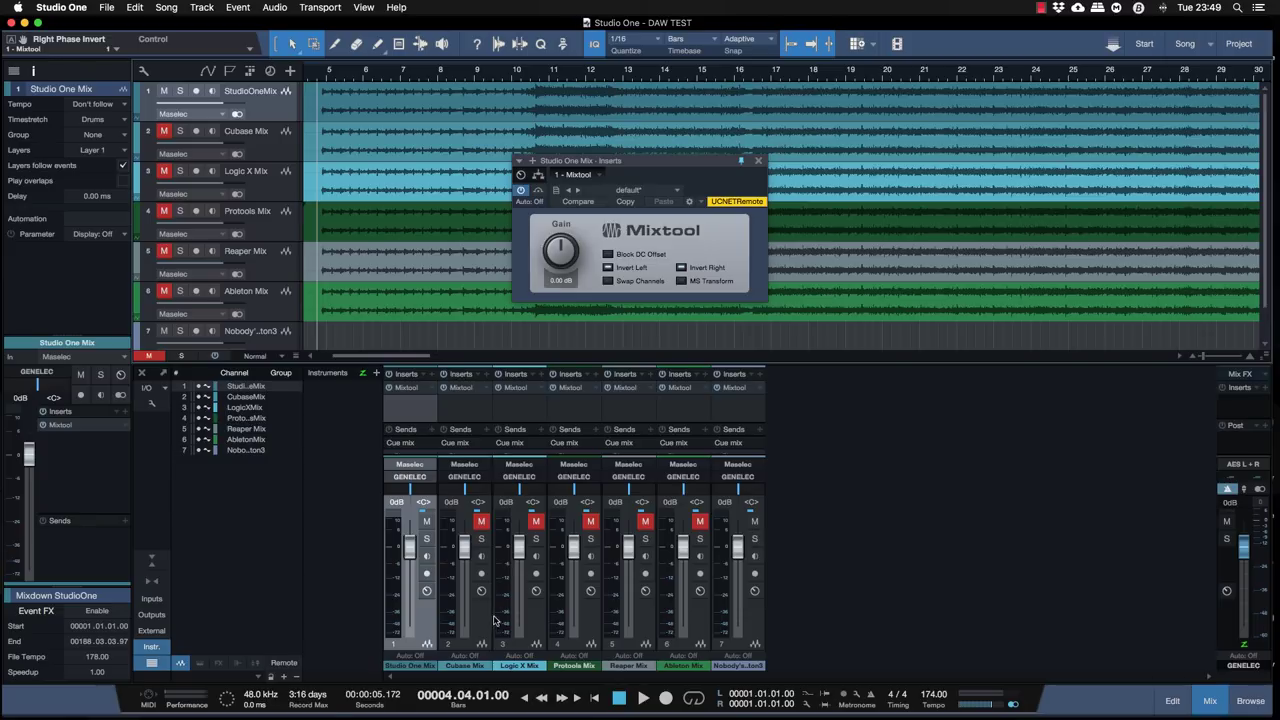
pyautogui.click(535, 524)
pyautogui.press('space')
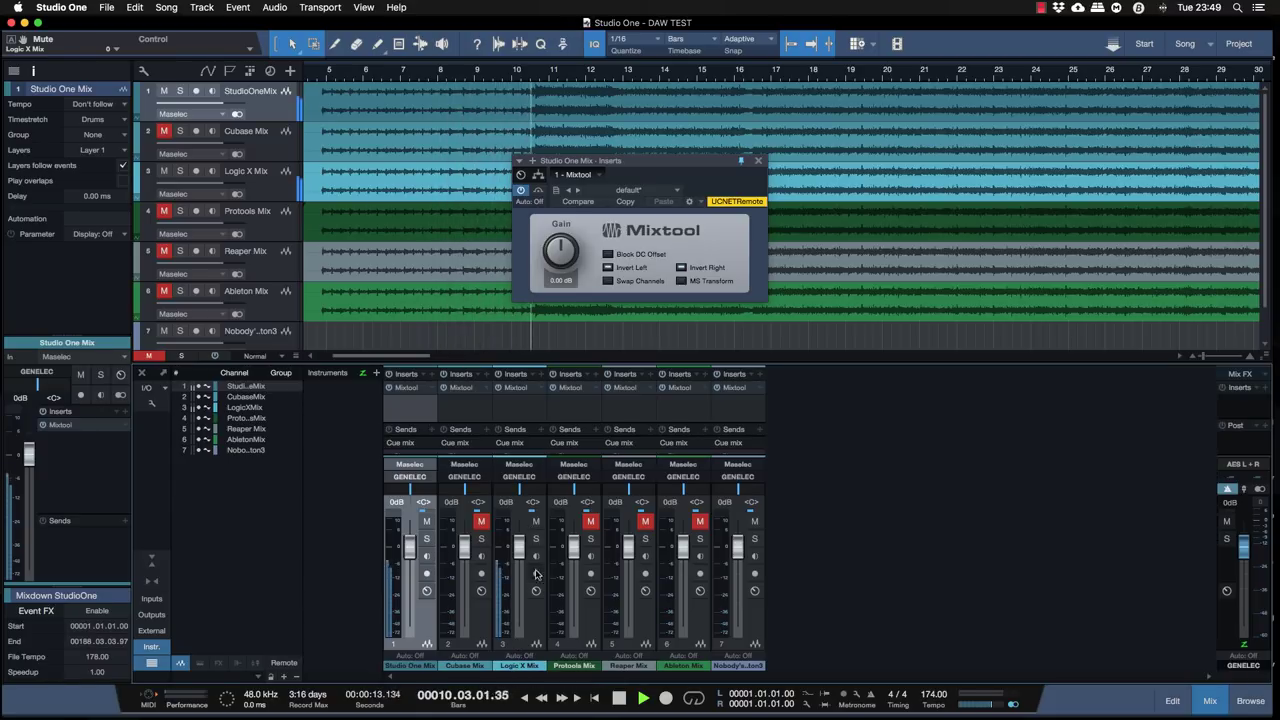
pyautogui.click(536, 521)
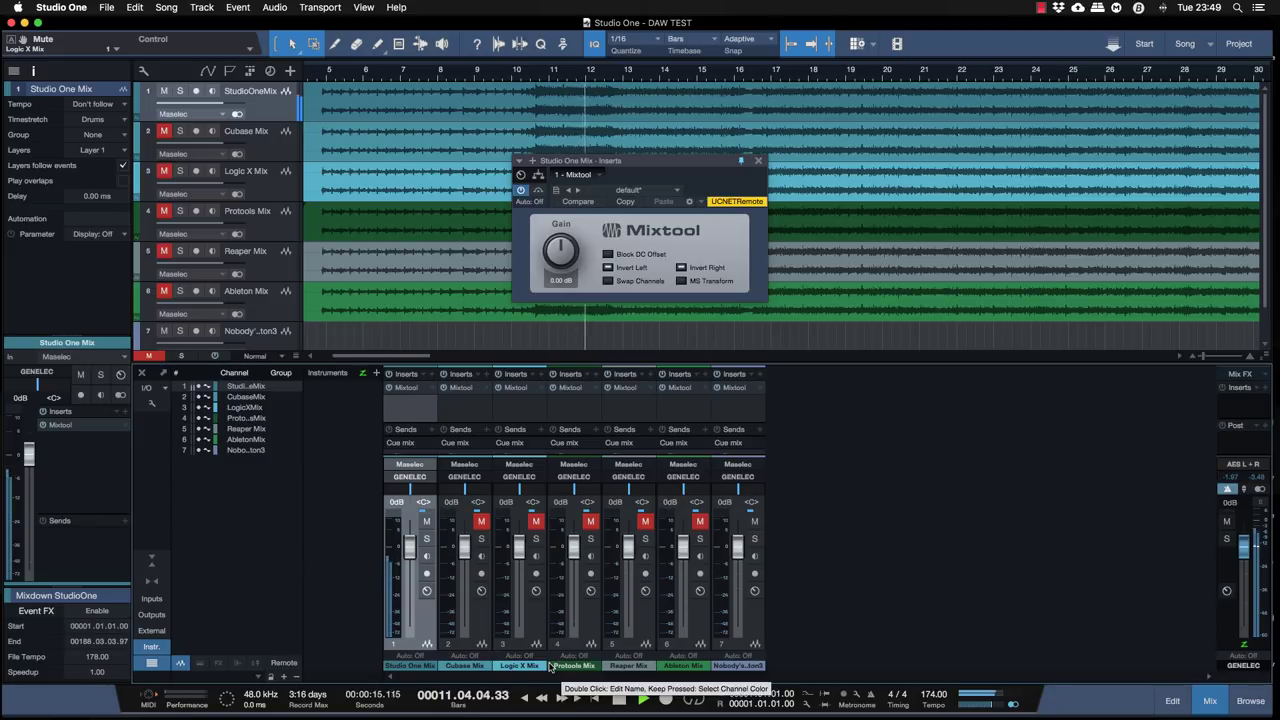
# Play the Protools Mix and the Reaper Mix in turn against the inverted Studio One Mix, muting each again
pyautogui.click(590, 521)
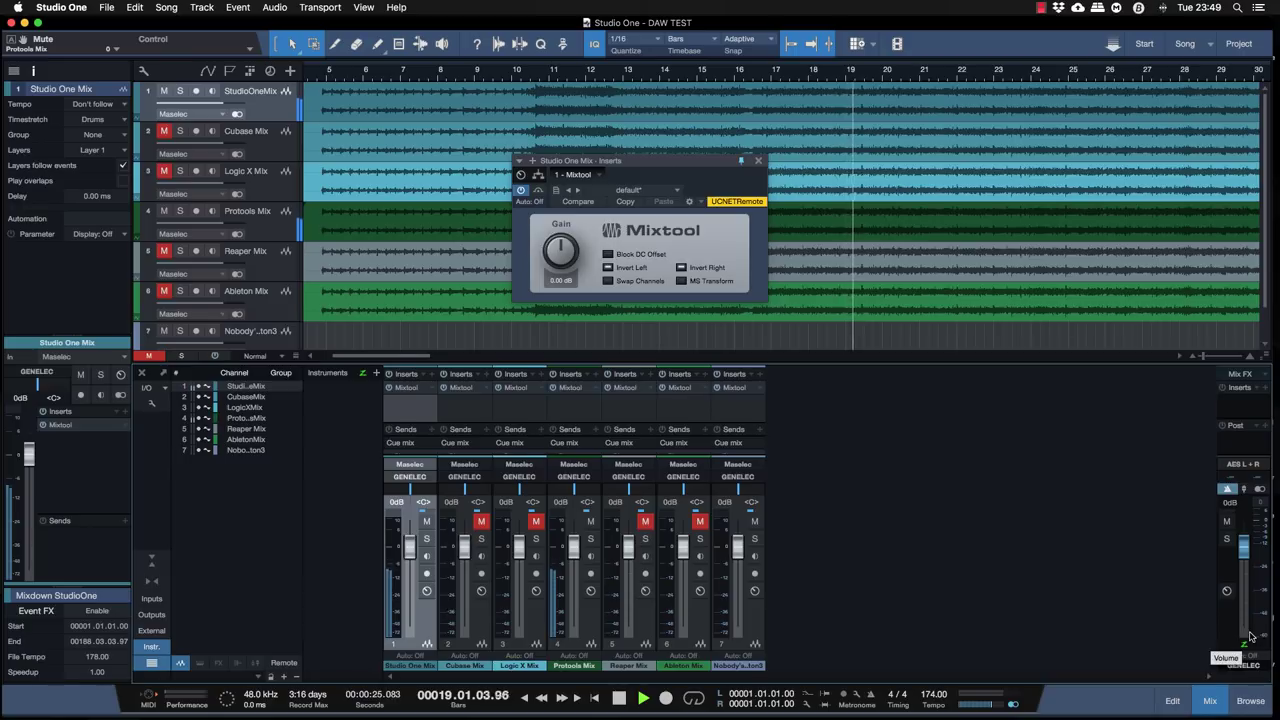
pyautogui.click(645, 521)
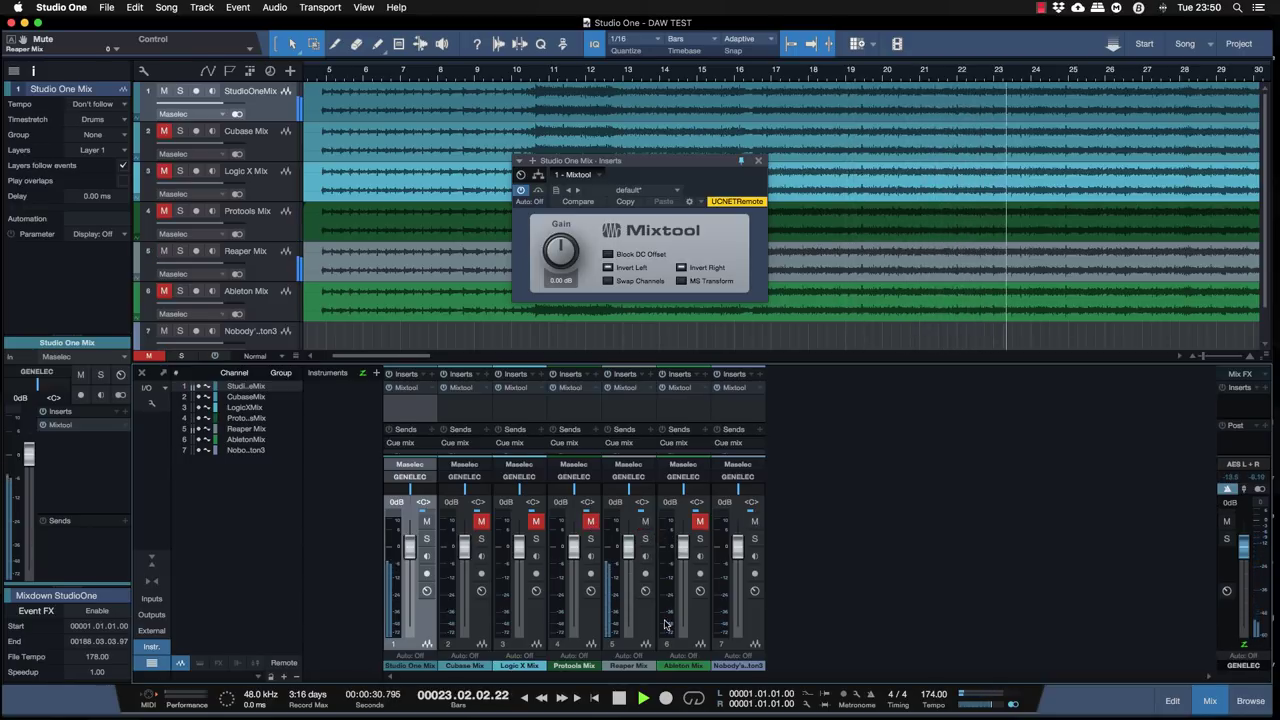
pyautogui.click(645, 521)
# Unmute the Ableton Mix and play it against the inverted Studio One Mix from bar 4.4
pyautogui.click(699, 521)
pyautogui.press('space')
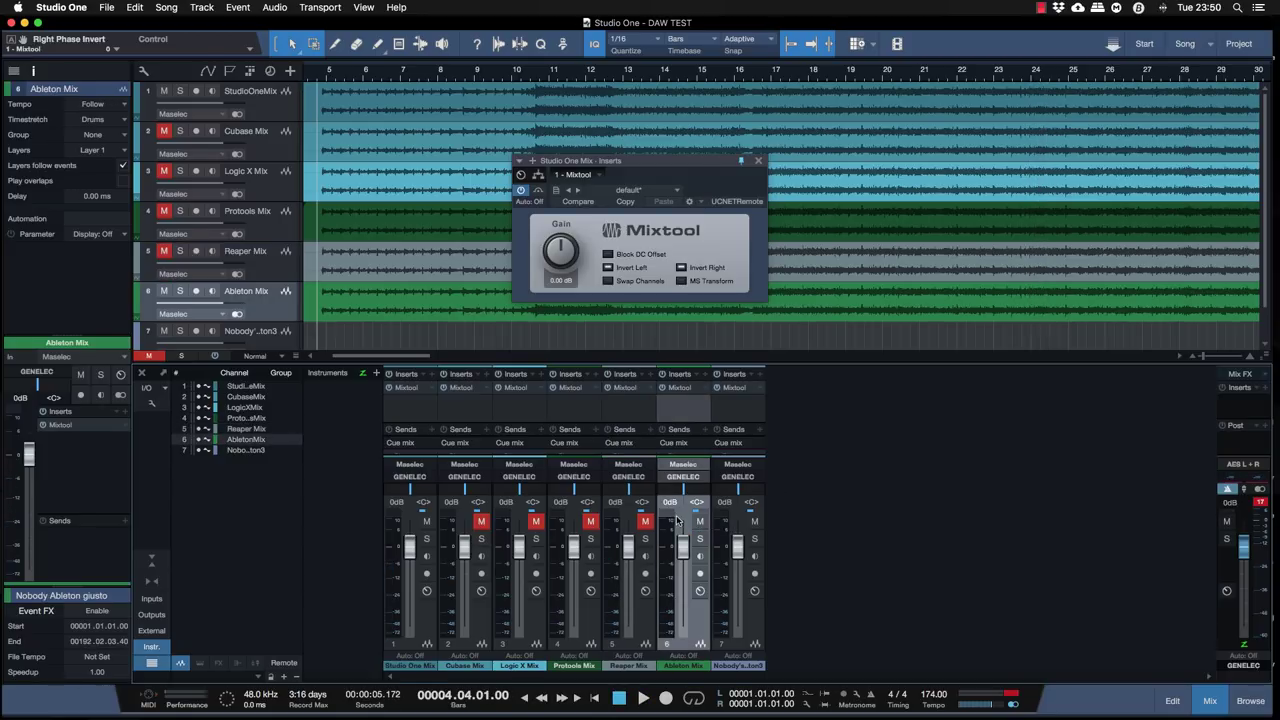
pyautogui.press('space')
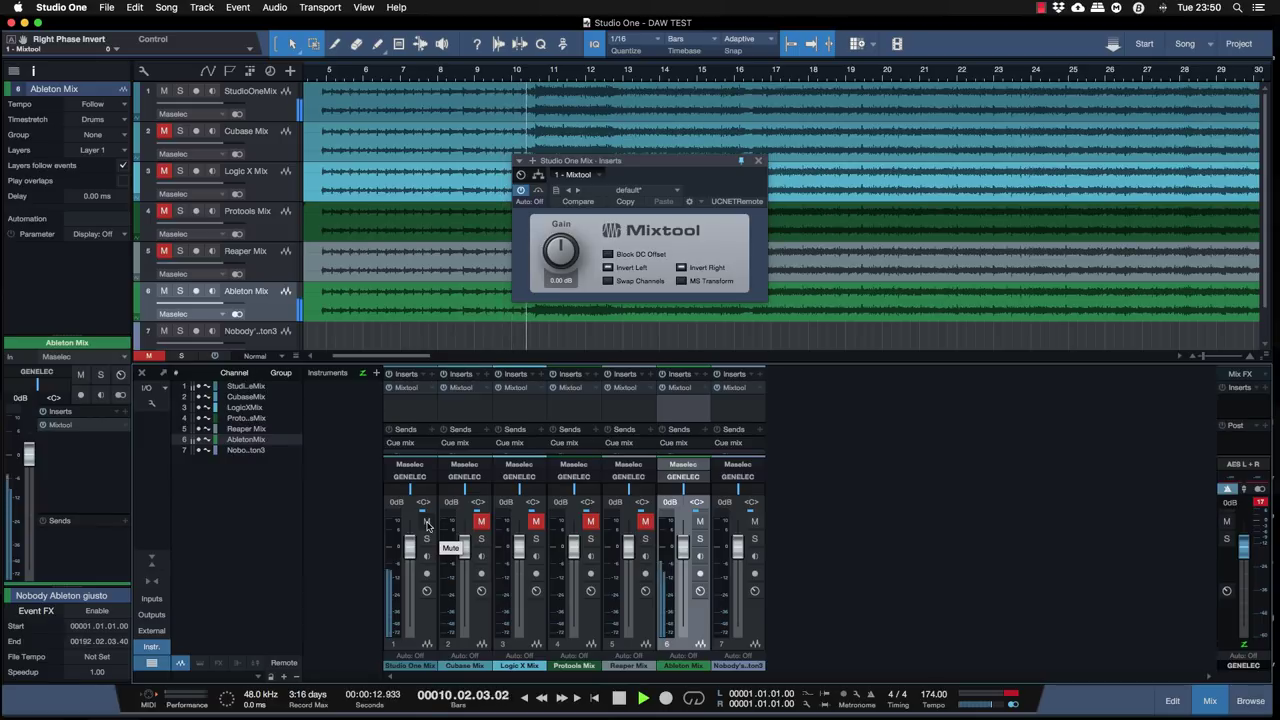
# Turn off both phase inversions in the Studio One Mix's Mixtool and invert left and right on the Ableton Mix instead
pyautogui.press('space')
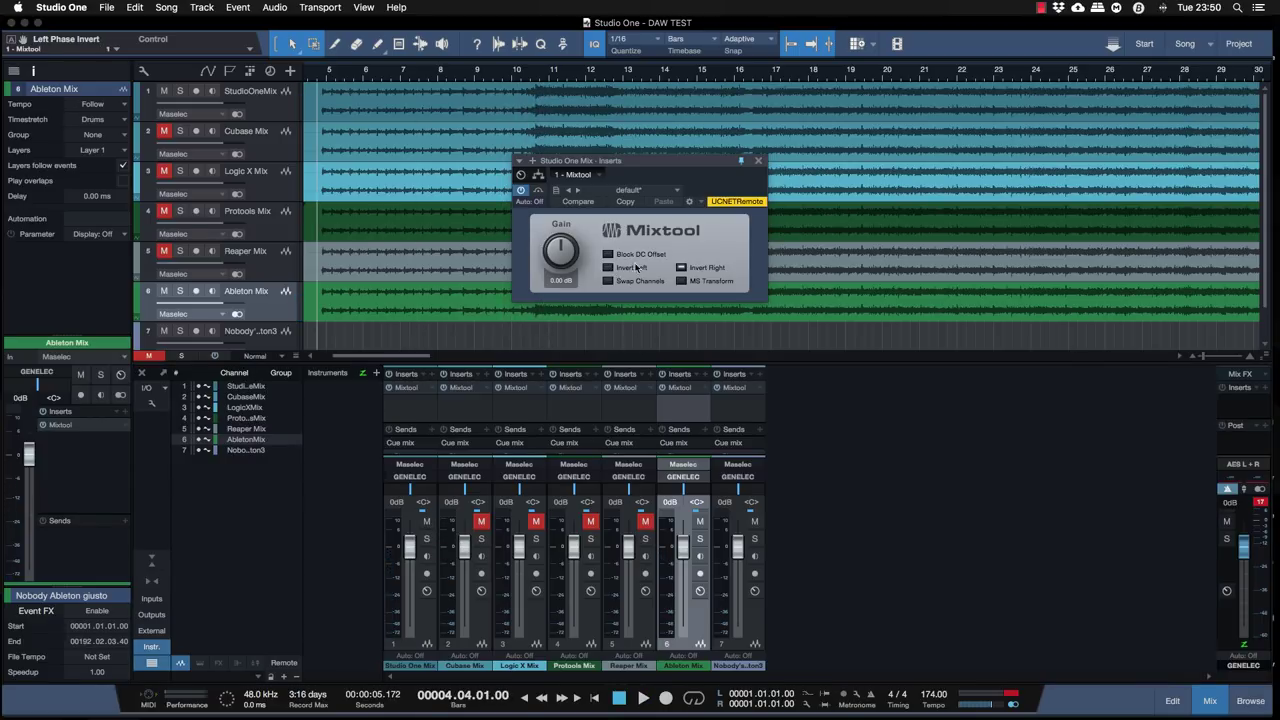
pyautogui.click(757, 161)
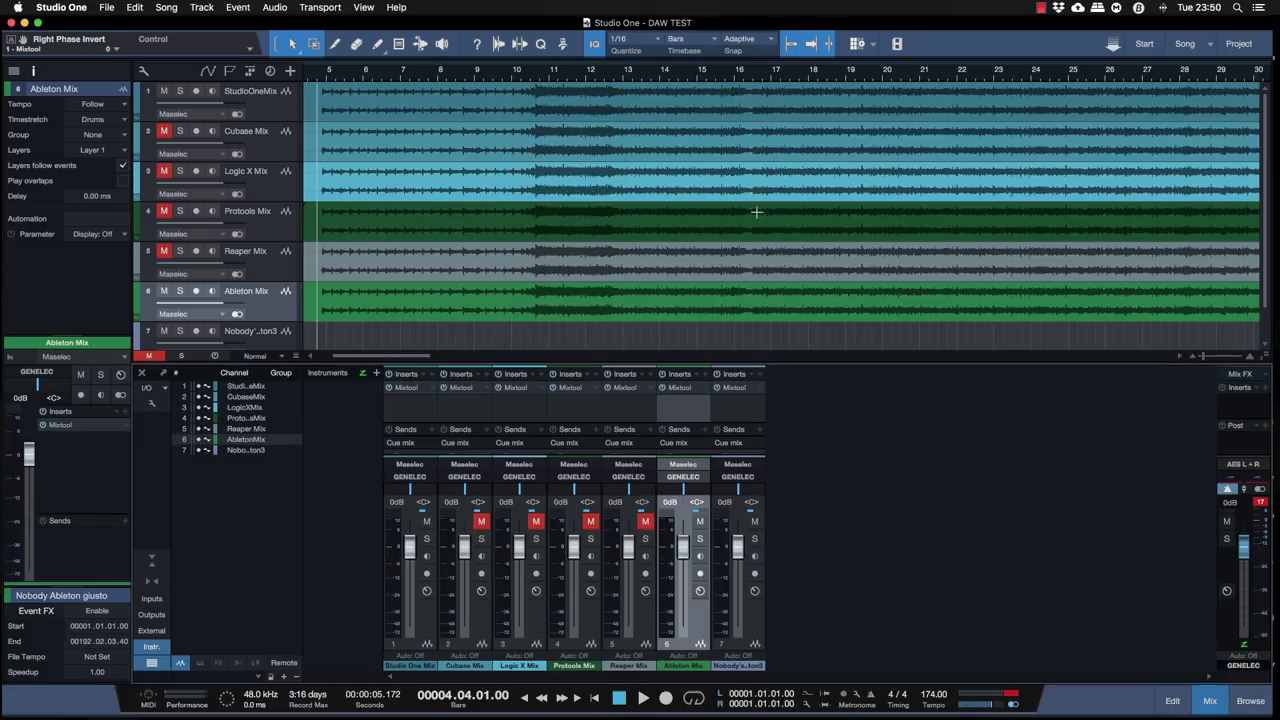
pyautogui.click(737, 391)
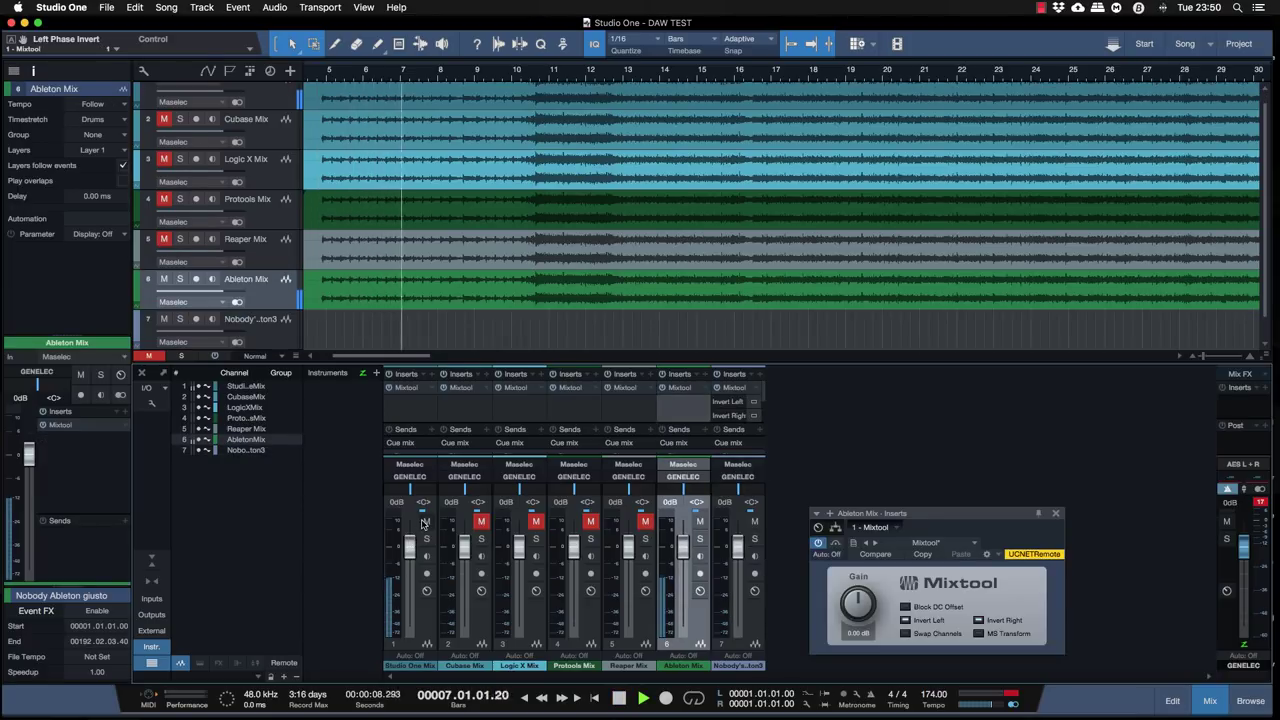
# Mute the Studio One Mix and play the inverted Ableton Mix against the Cubase Mix and Logic X Mix in turn
pyautogui.click(426, 522)
pyautogui.click(480, 522)
pyautogui.click(480, 522)
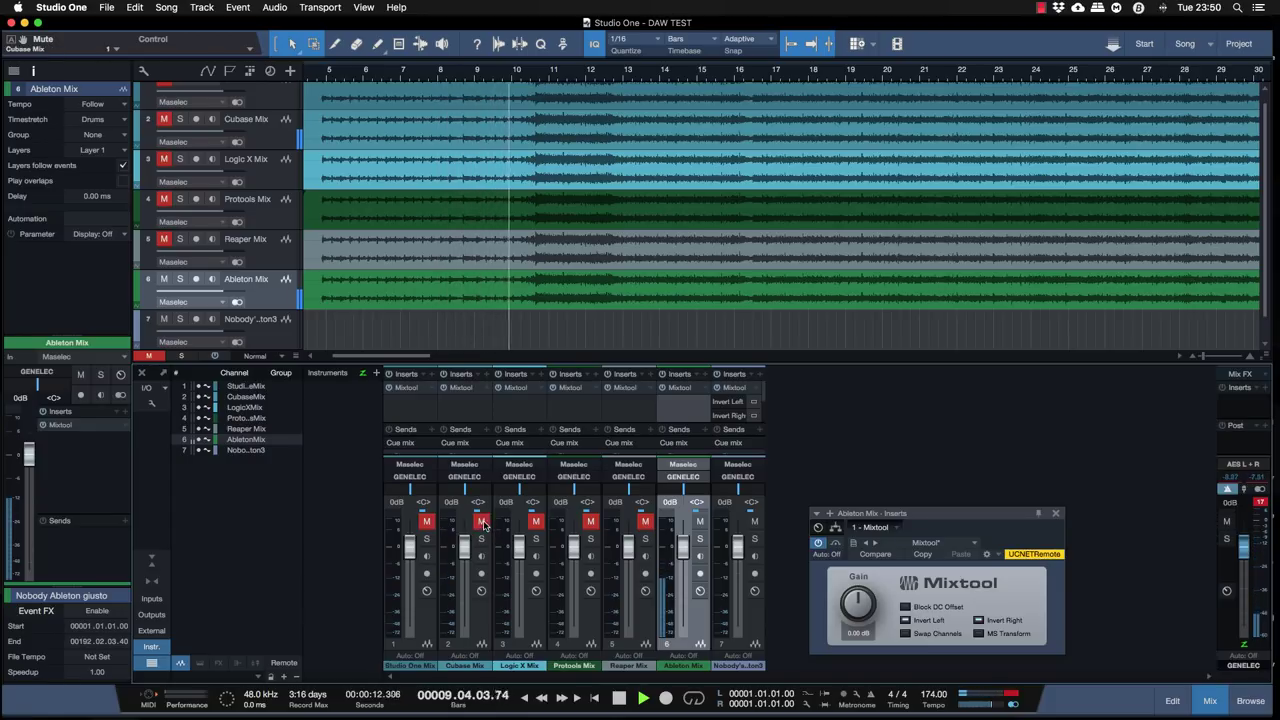
pyautogui.click(535, 522)
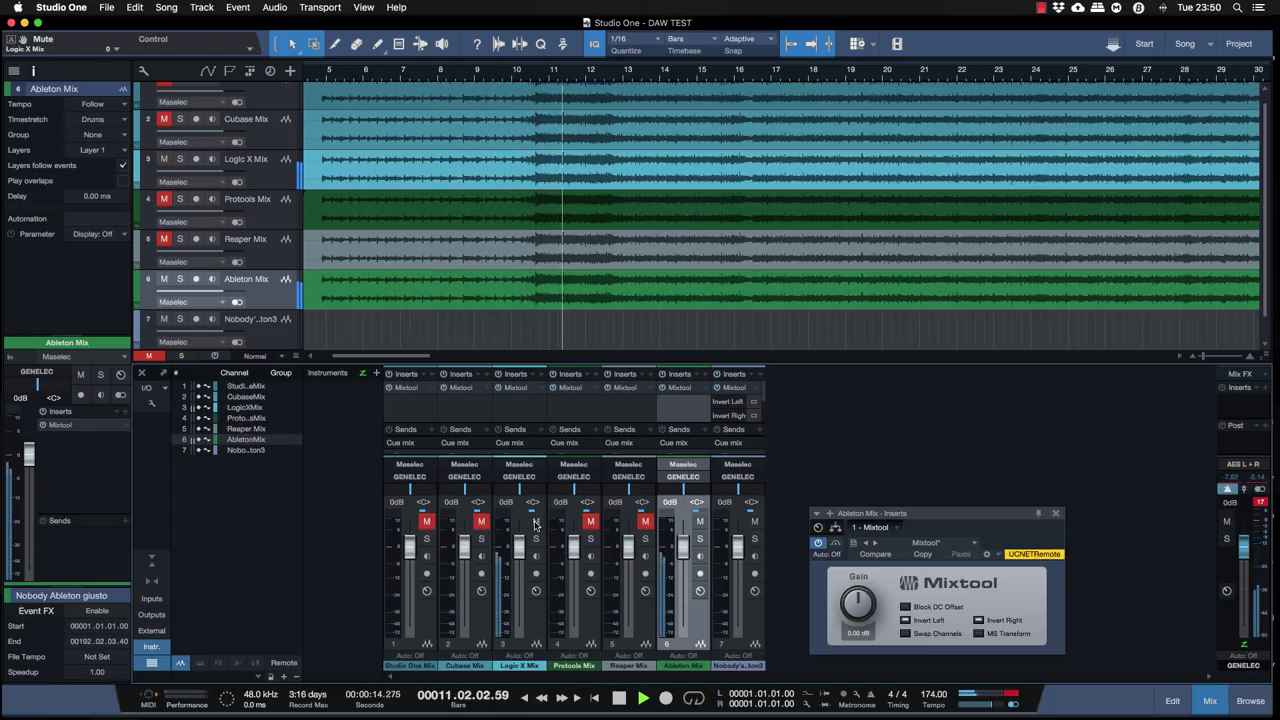
pyautogui.click(535, 522)
# Play the inverted Ableton Mix against the Protools Mix and Reaper Mix in turn, close its Mixtool window and stop playback
pyautogui.click(590, 522)
pyautogui.click(590, 522)
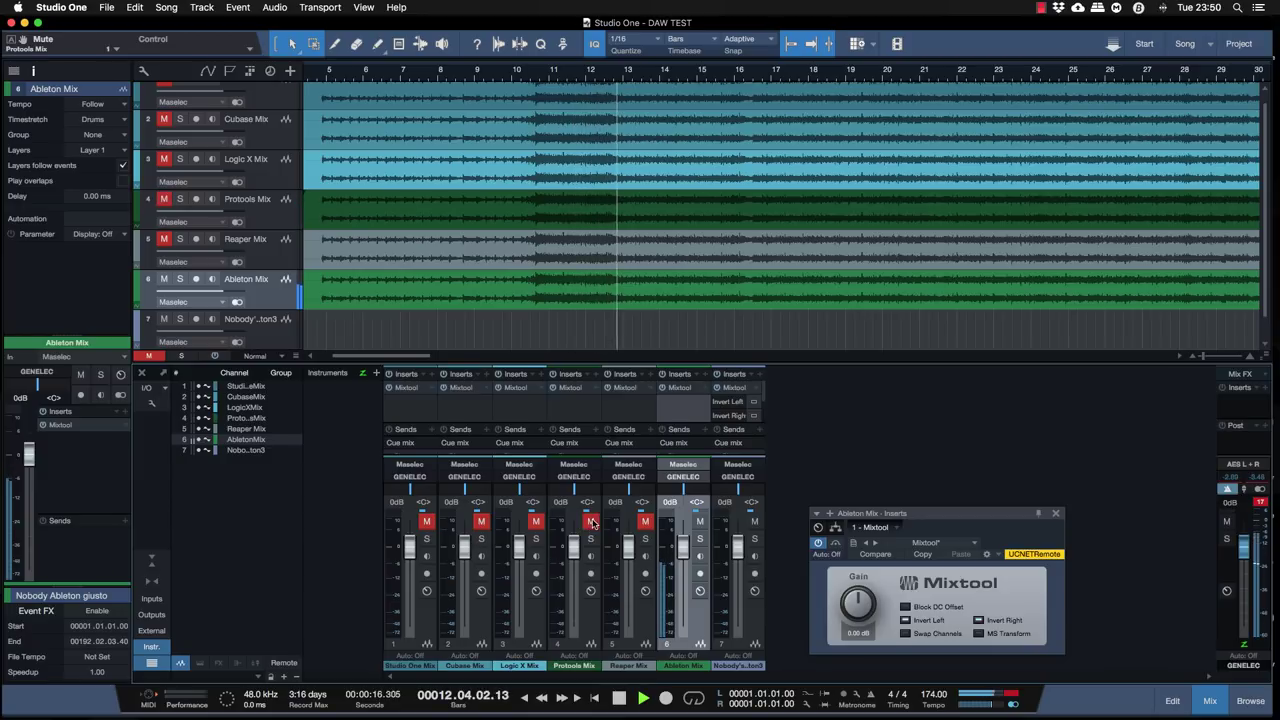
pyautogui.click(645, 522)
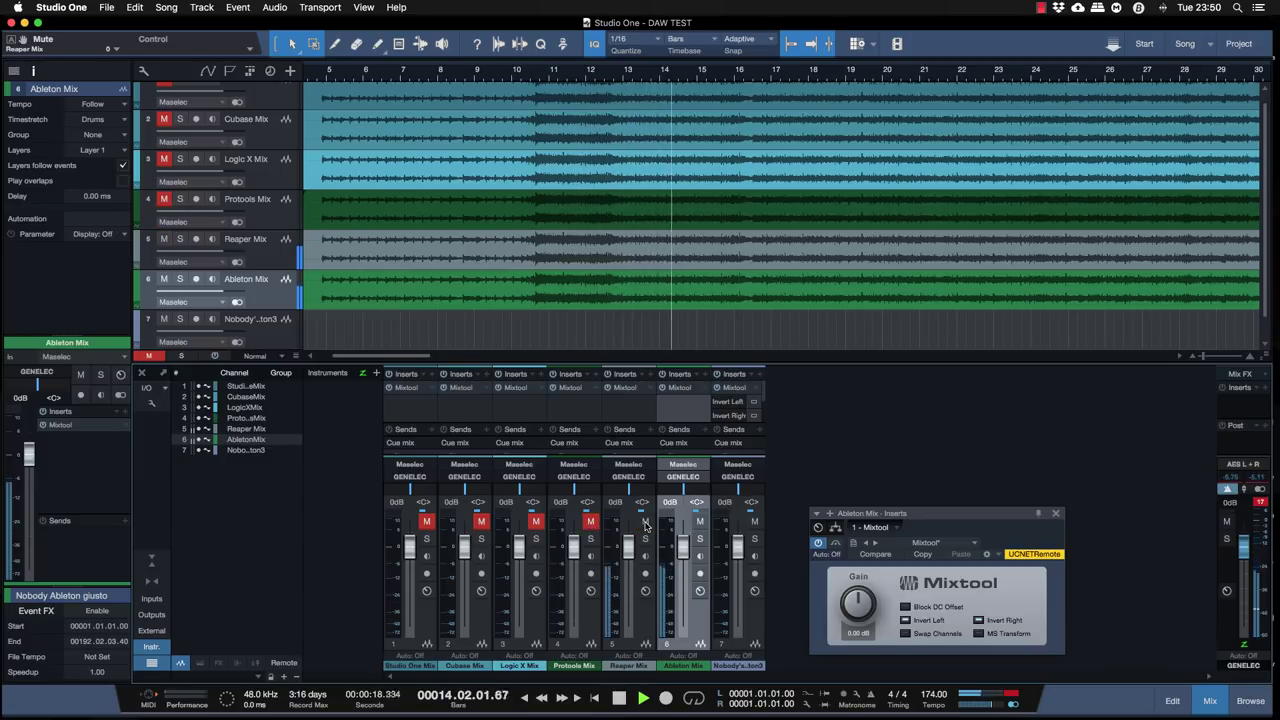
pyautogui.click(646, 522)
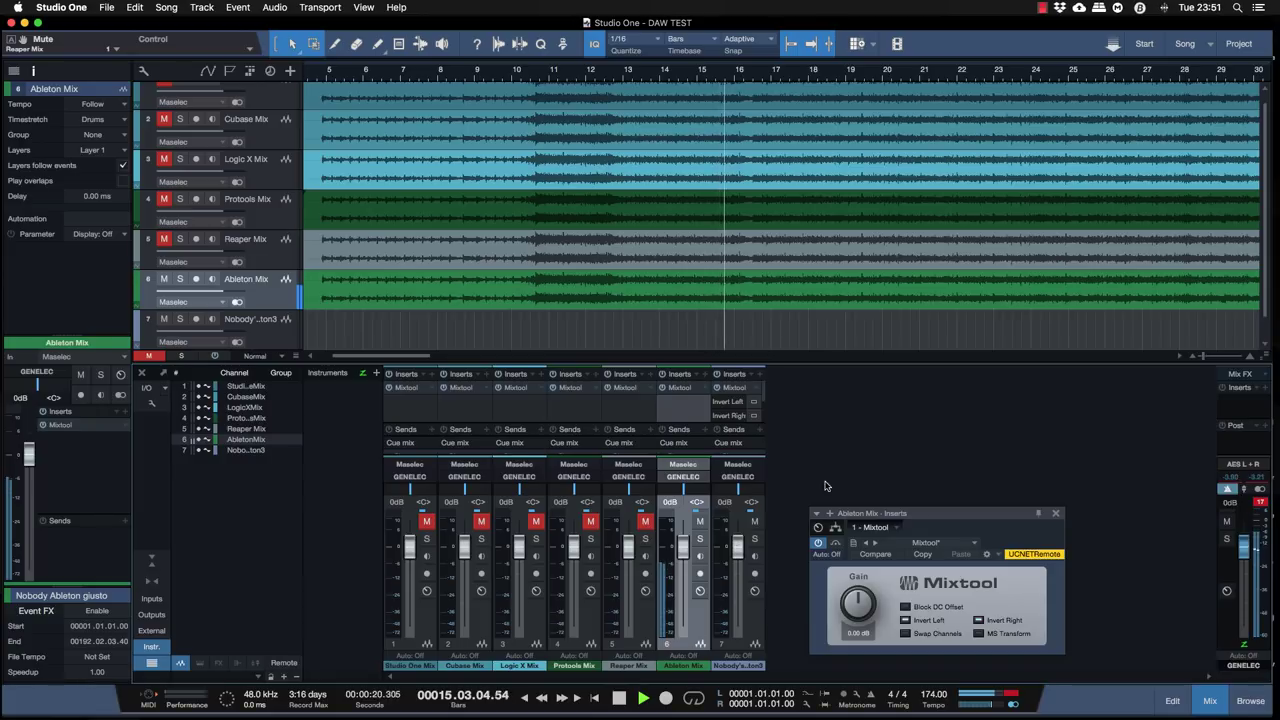
pyautogui.click(1057, 515)
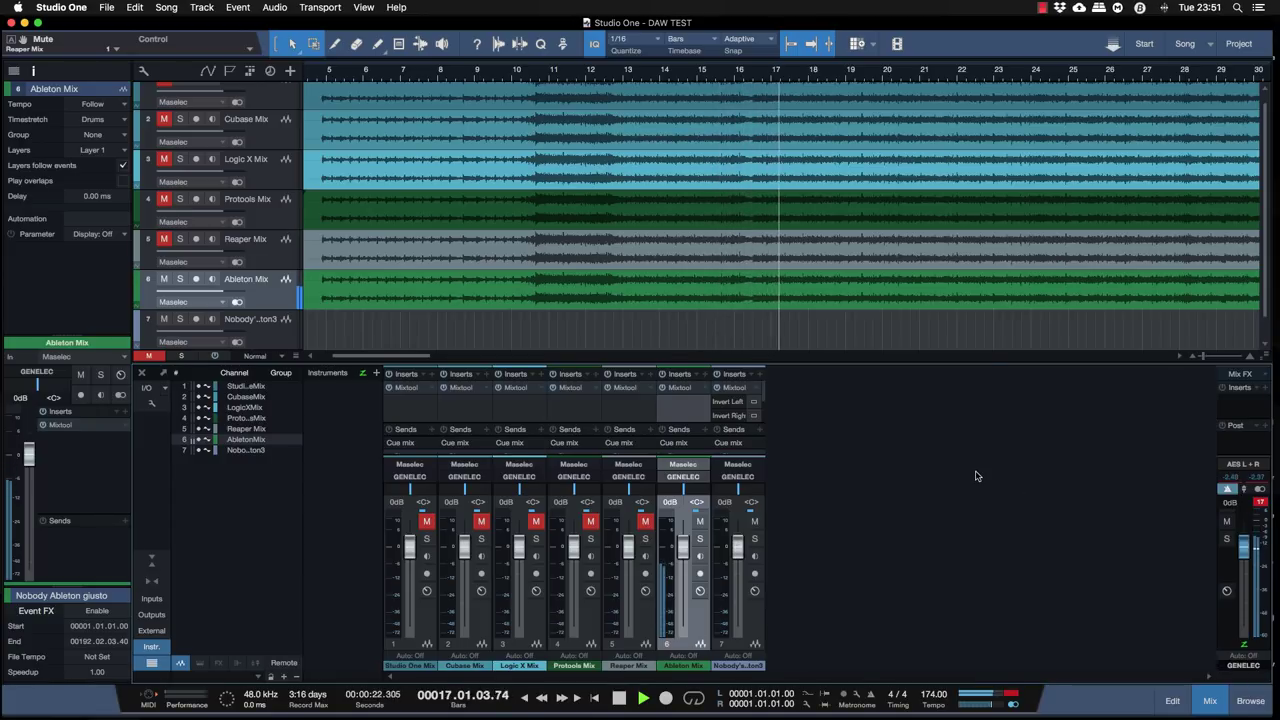
pyautogui.press('space')
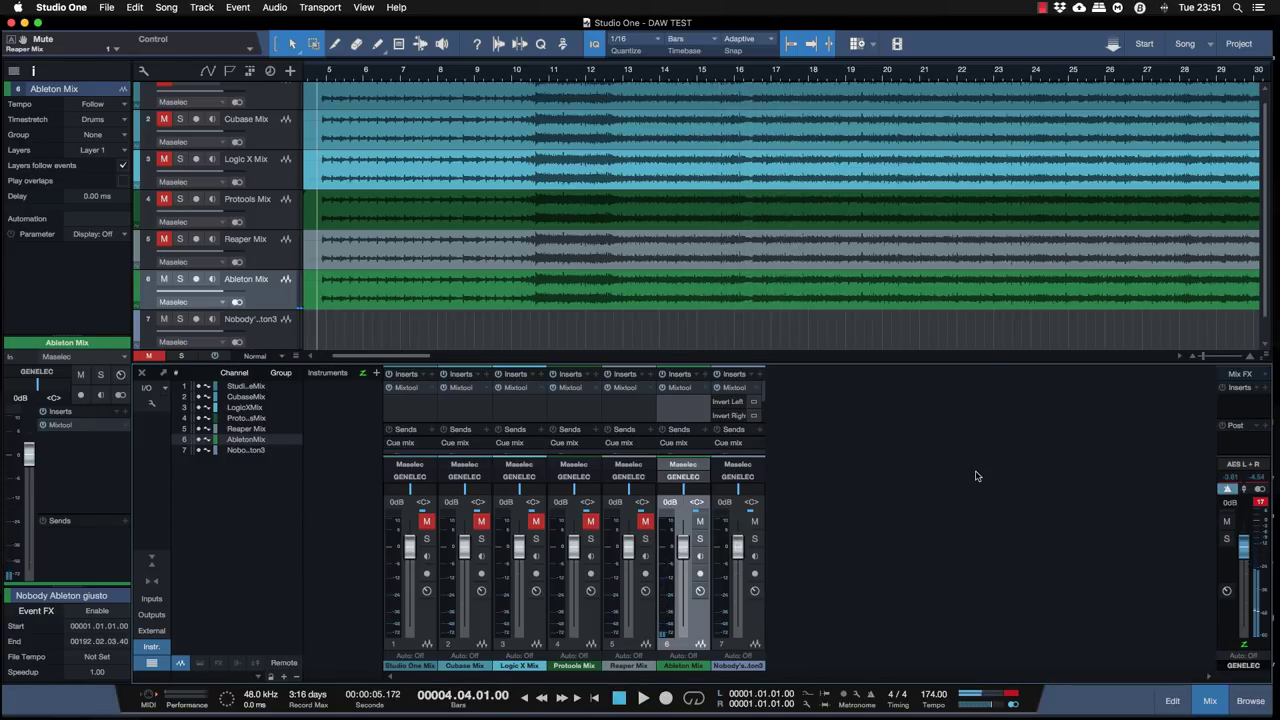